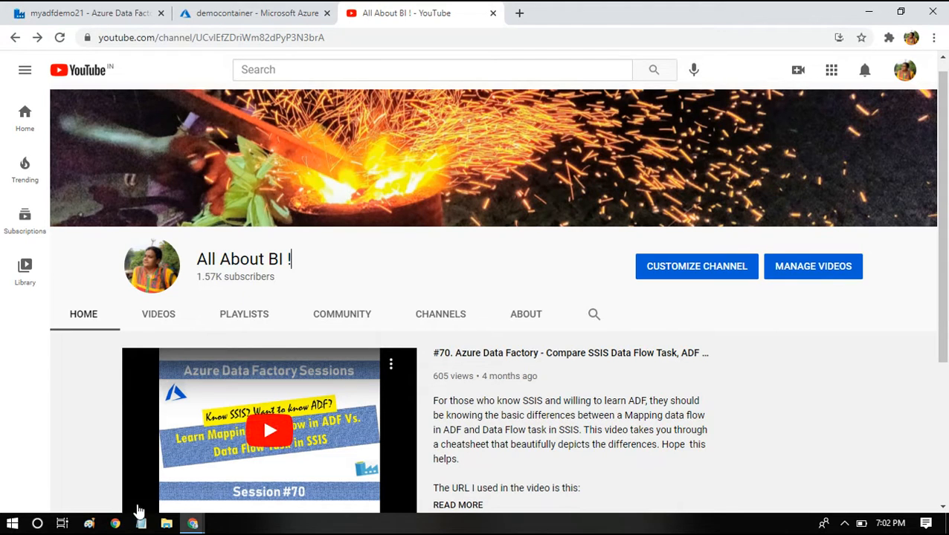
- Open Notepad and write the lines validation, copy and transformation data flow as outline notes
click(142, 525)
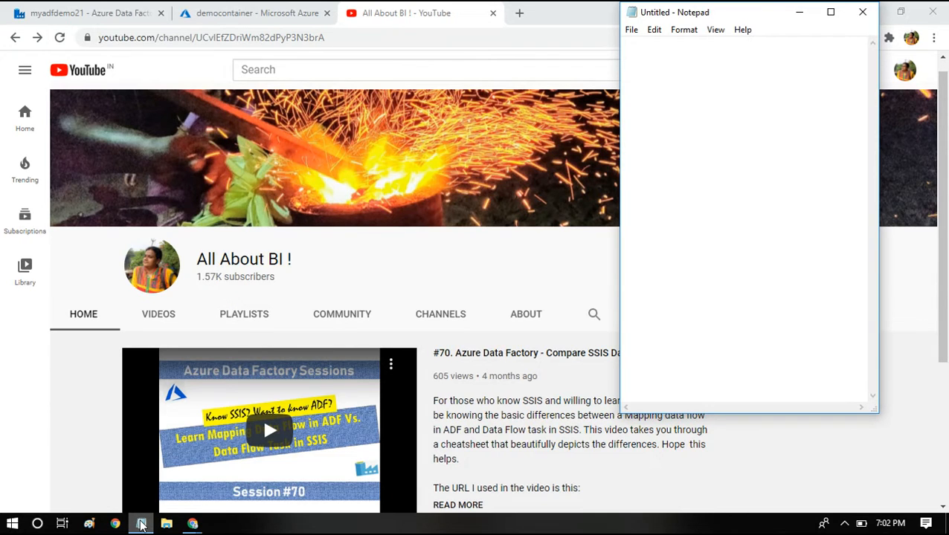
text(validation)
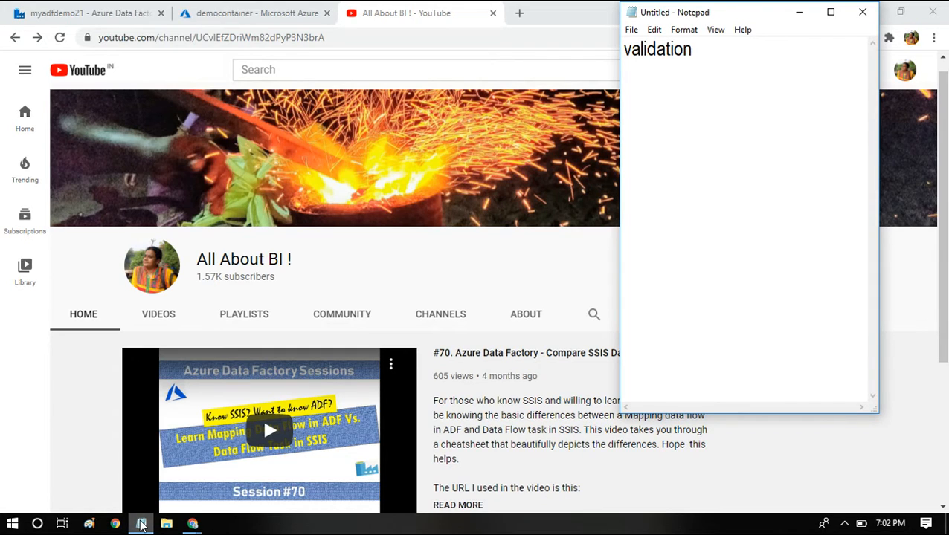
key(Return)
key(Return)
text(copy)
key(Return)
key(Return)
text(transform)
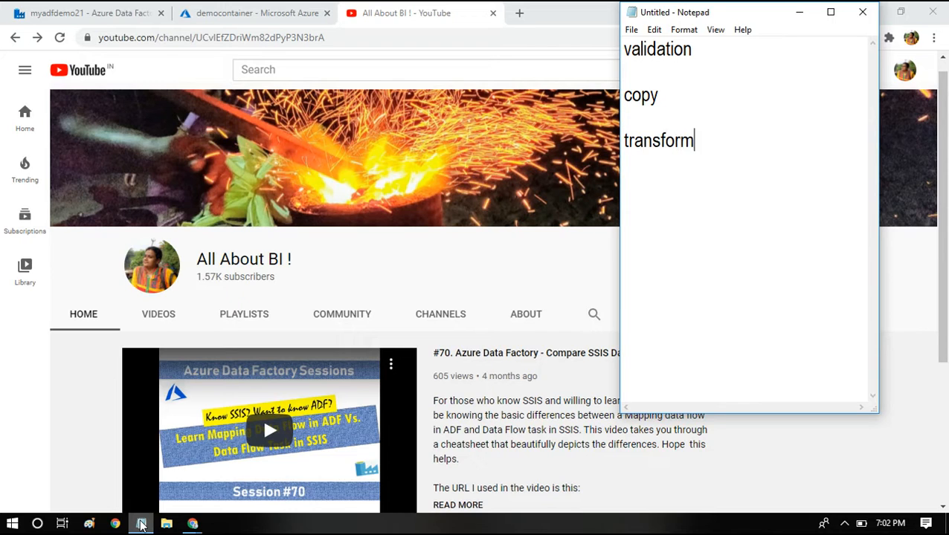
text(ation data f)
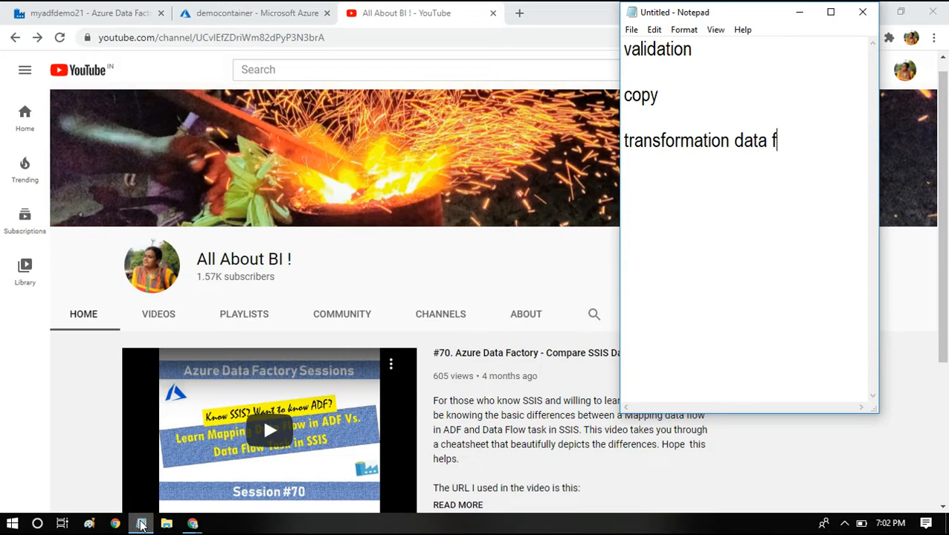
text(low)
- Extend the copy line to read copy - blob - sql
key(shift+Up)
key(shift+Up)
key(shift+Home)
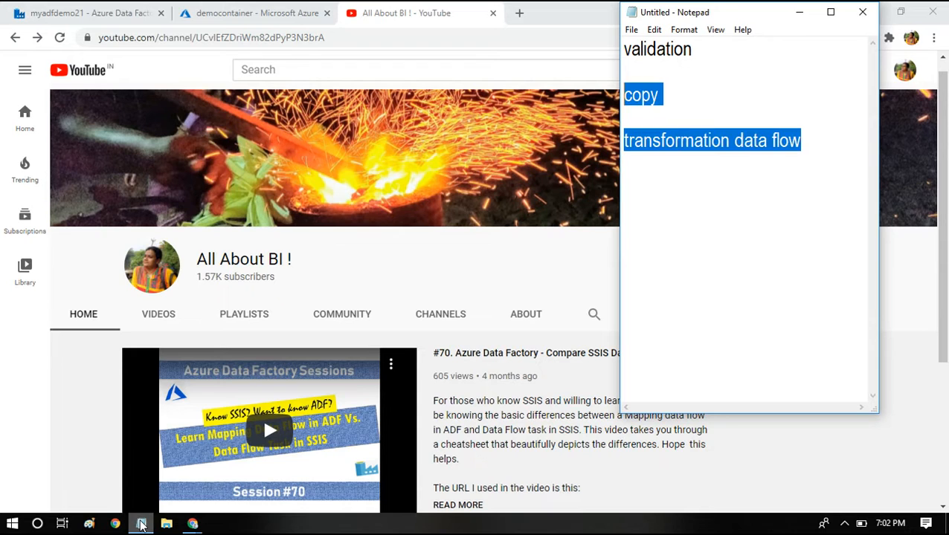
key(Left)
key(End)
text(- blob - s)
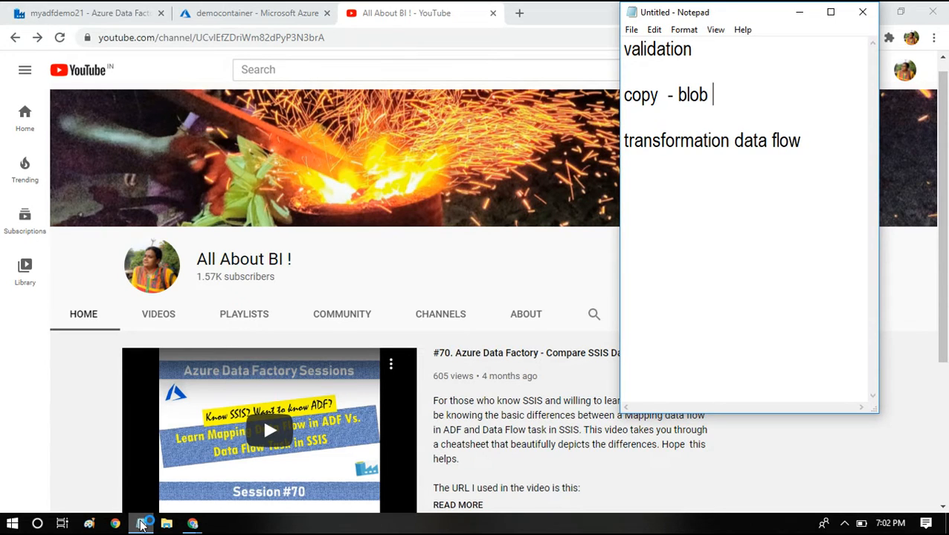
text(ql)
- Add a new note line: validate -- file is present or not
key(shift+Home)
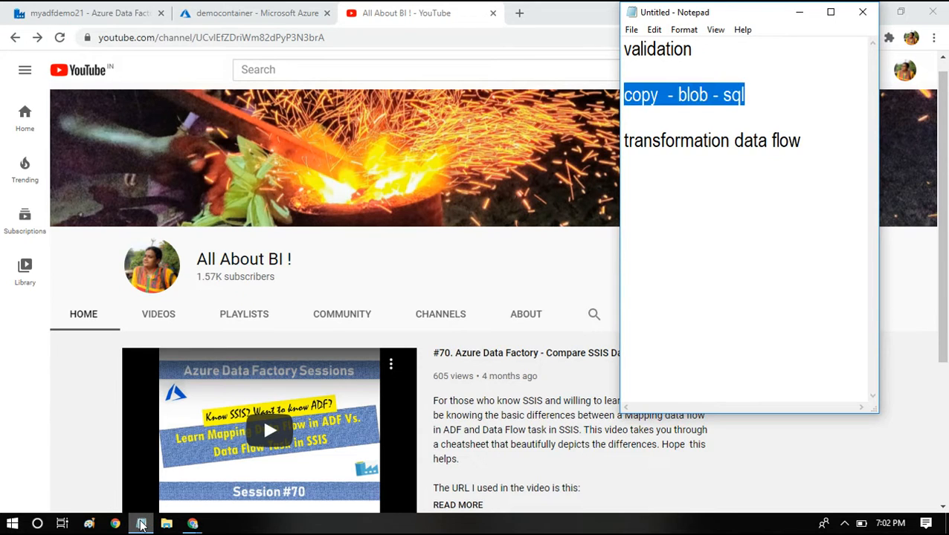
key(Down)
key(Down)
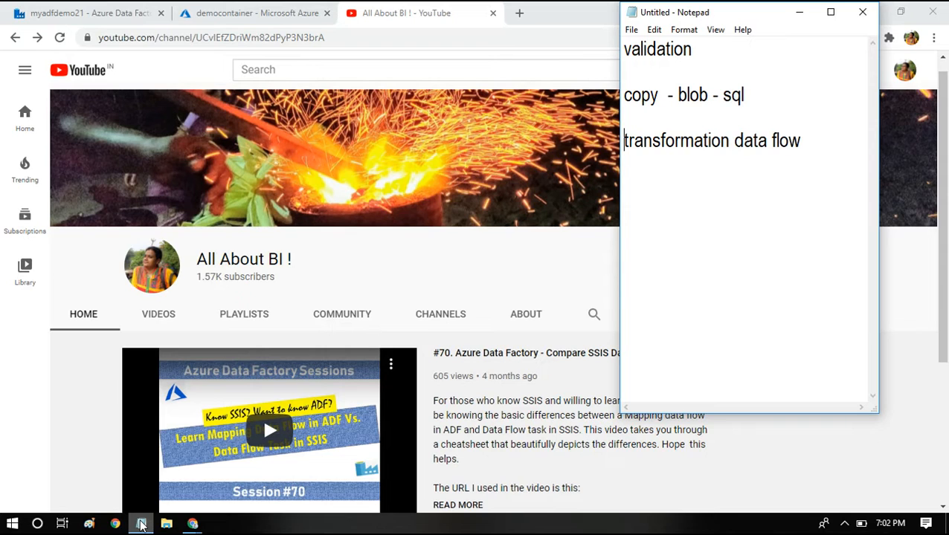
click(142, 525)
click(845, 154)
key(Return)
key(Return)
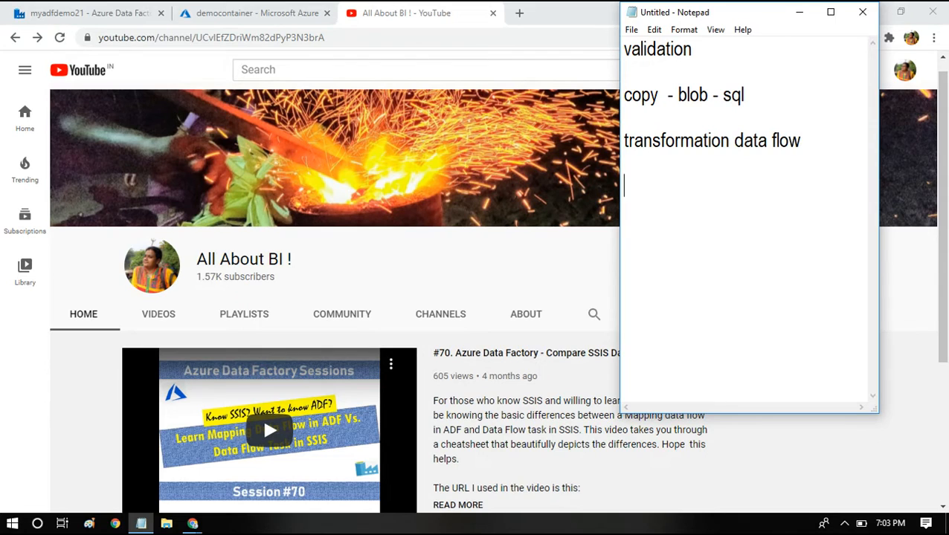
text(valida)
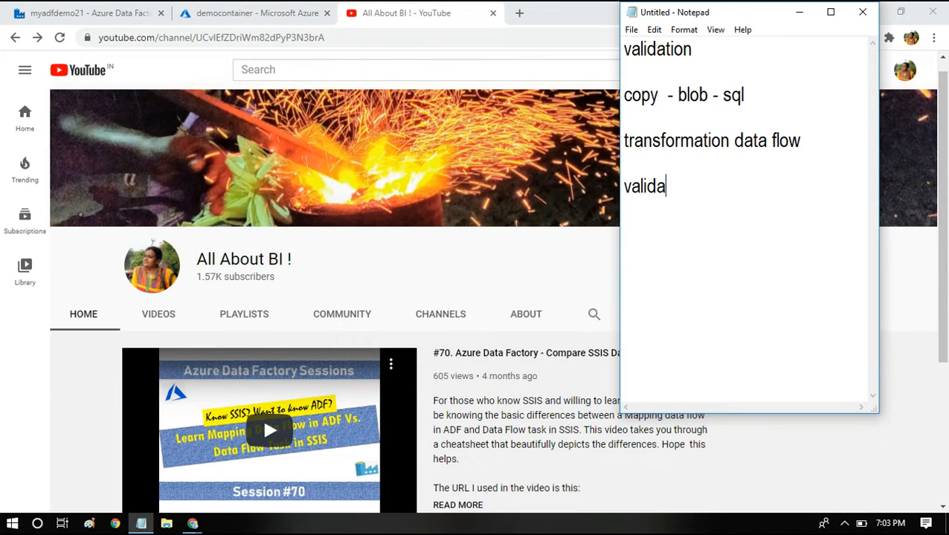
text(te -- file is )
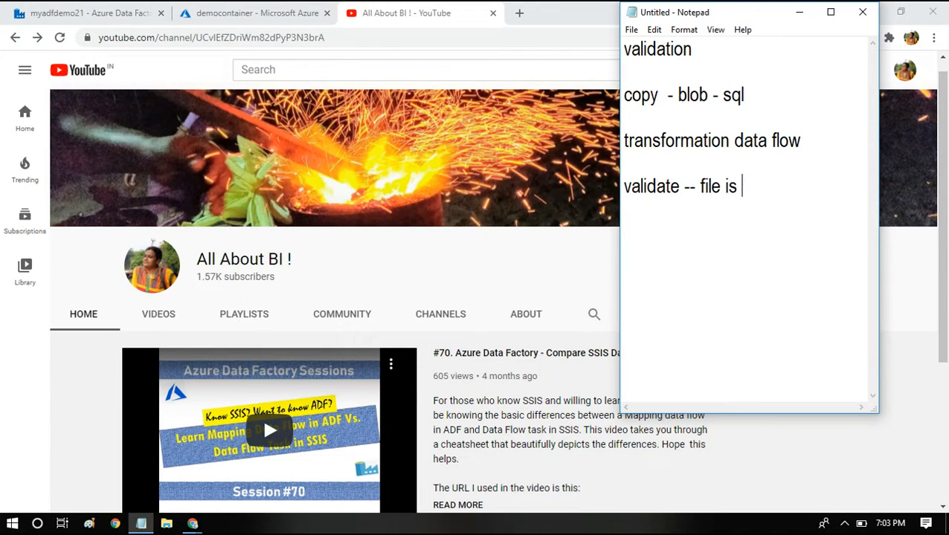
text(present in)
key(BackSpace)
key(BackSpace)
text(or not)
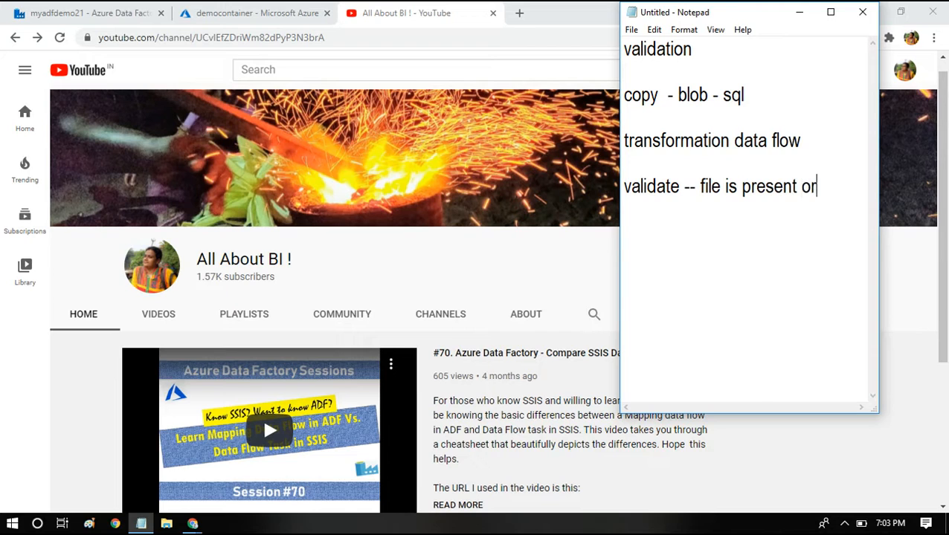
- Add the note line if present -- copy
key(Return)
key(Return)
text(if )
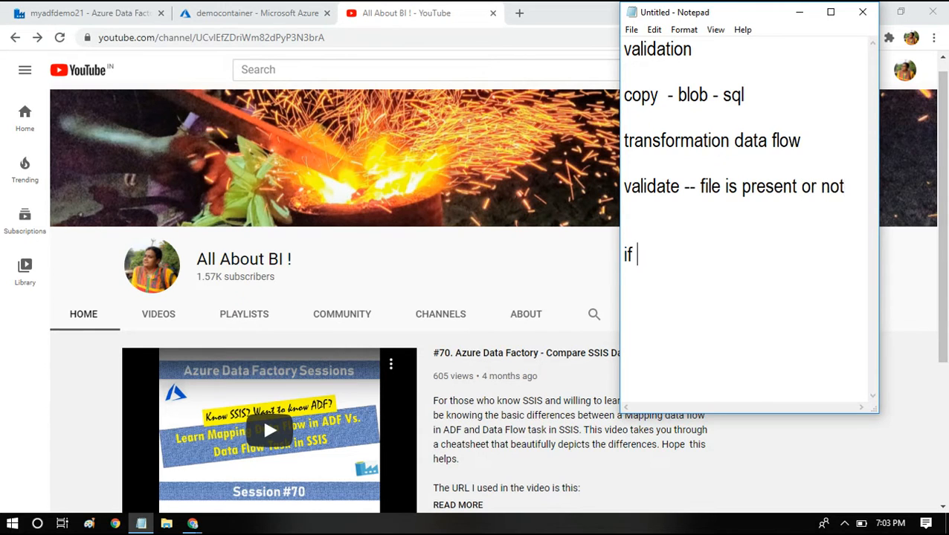
text(present -- copy)
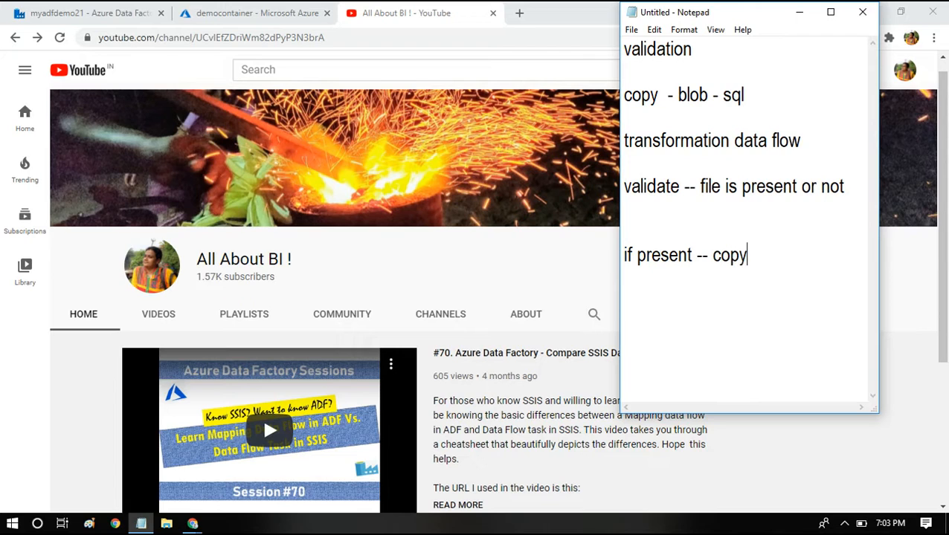
- Add the note line else -- call logic app send mail
key(Return)
text(else )
text(-- lo)
key(BackSpace)
key(BackSpace)
text(call )
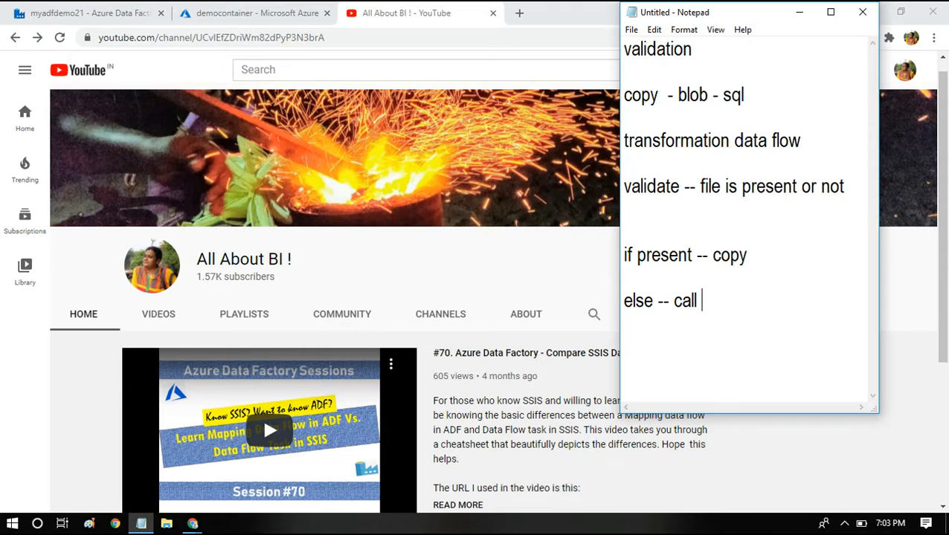
text(logic app send mail)
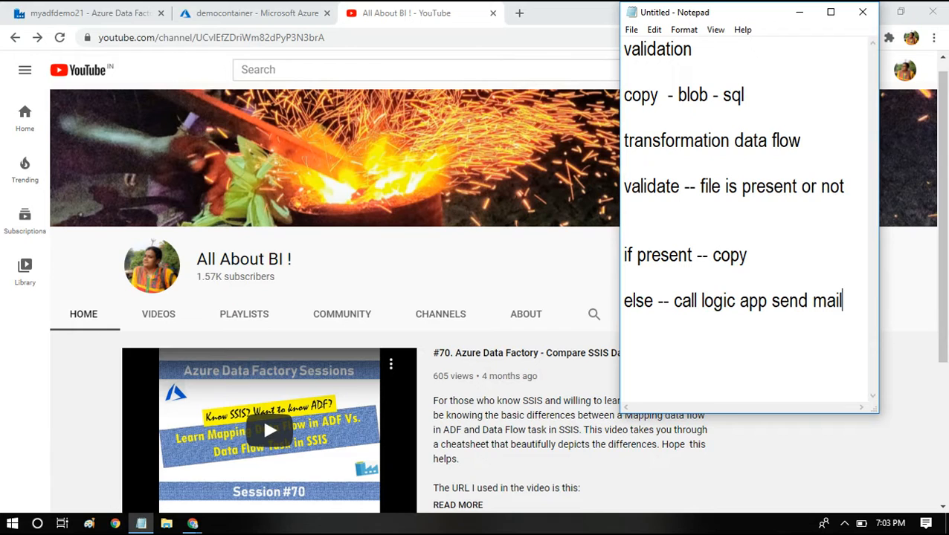
- Highlight the lines and the word validate in the notes for emphasis
key(shift+Home)
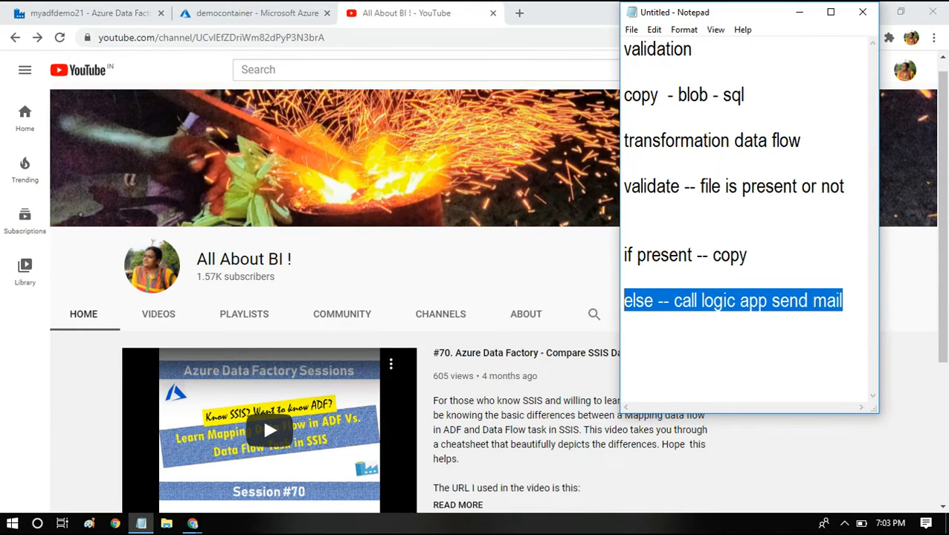
key(Up)
key(Up)
key(Up)
key(Up)
key(Up)
key(shift+Right)
key(shift+Right)
key(shift+Right)
key(shift+Right)
key(shift+Right)
key(shift+Right)
key(shift+Right)
key(shift+Right)
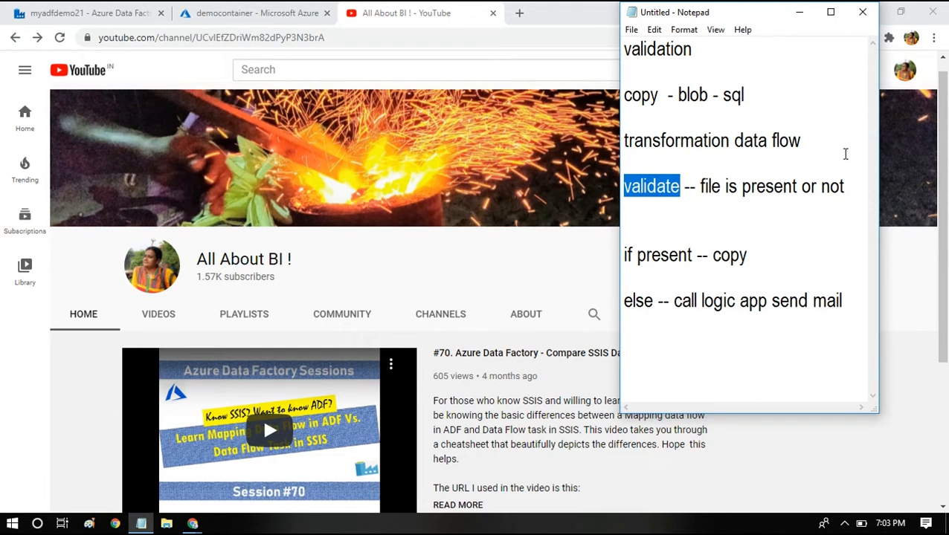
- Review the storage container and the pipeline's Get Metadata dataset and ForEach activities in Data Factory
click(296, 11)
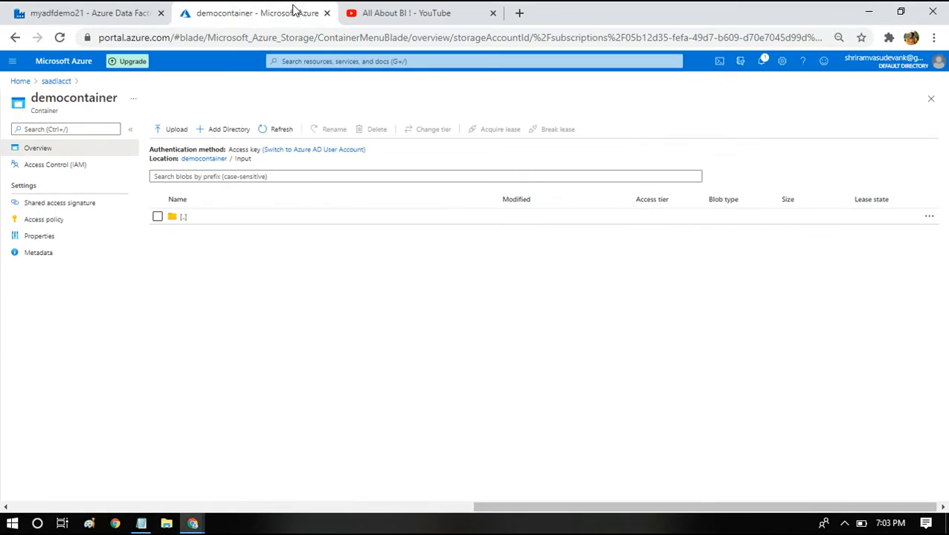
click(88, 9)
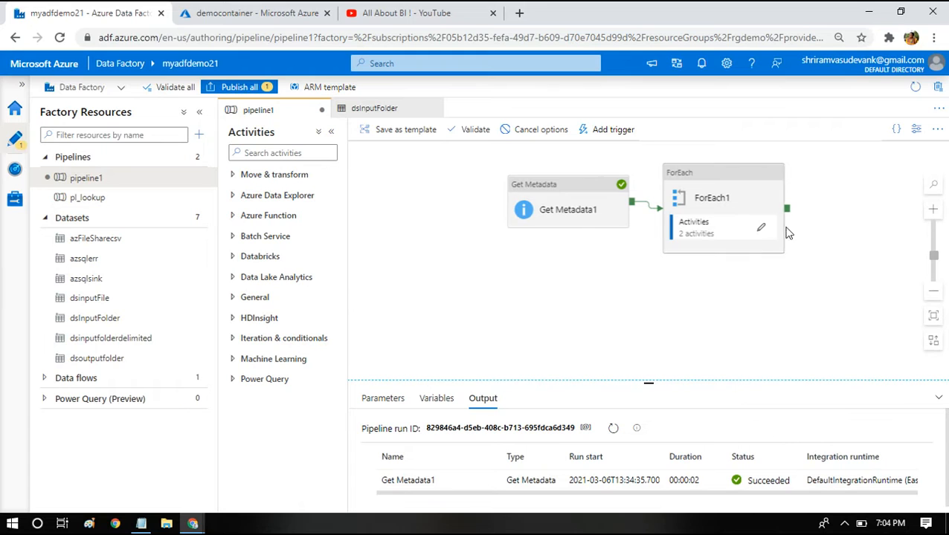
click(573, 211)
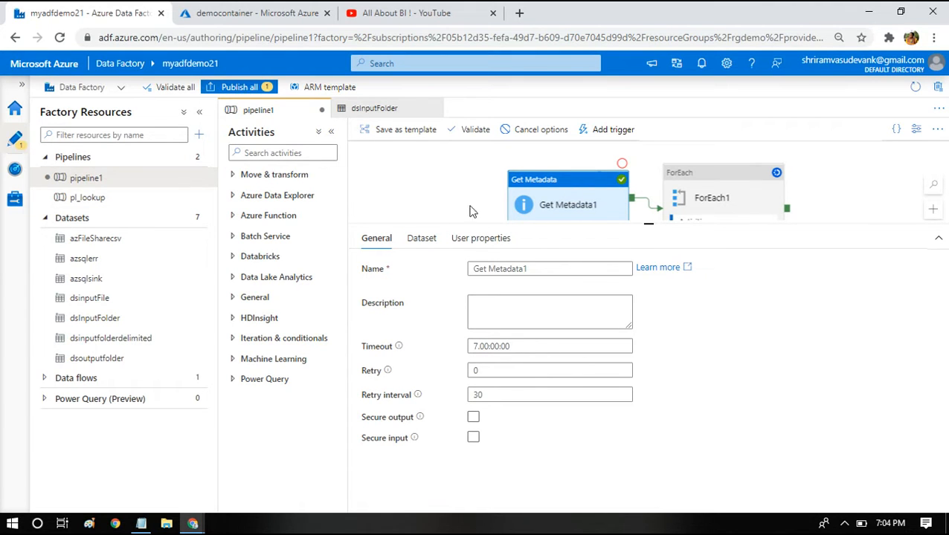
click(422, 238)
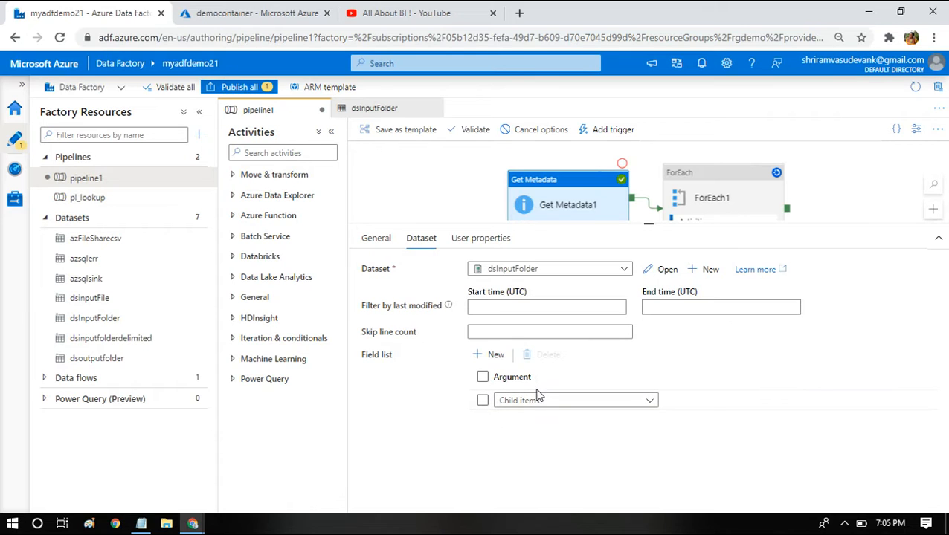
click(707, 186)
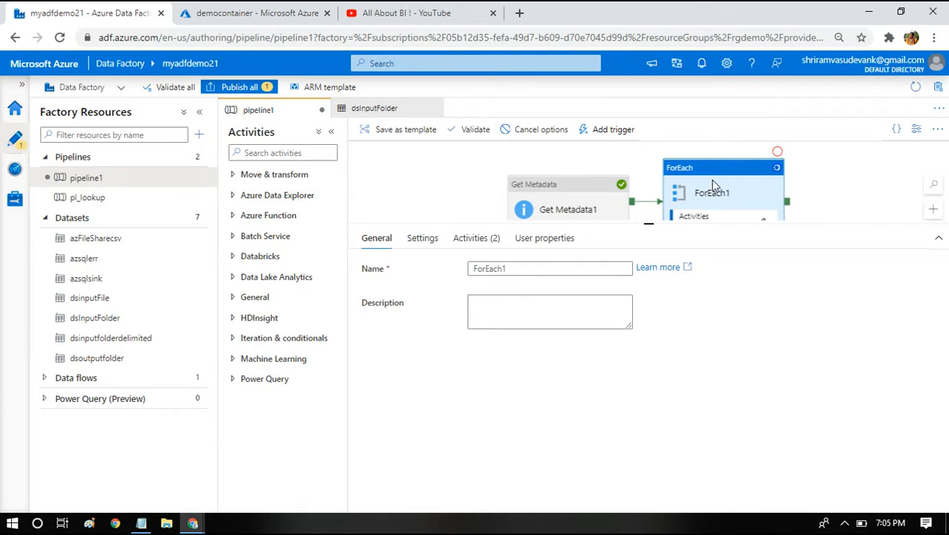
double_click(710, 186)
click(384, 152)
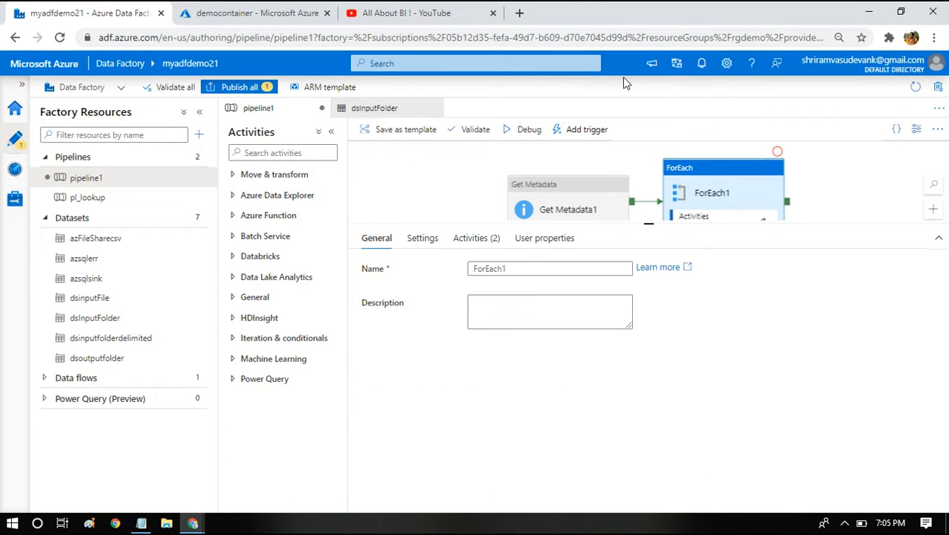
- Search the activities for valid and add a Validation activity to the pipeline canvas
click(291, 154)
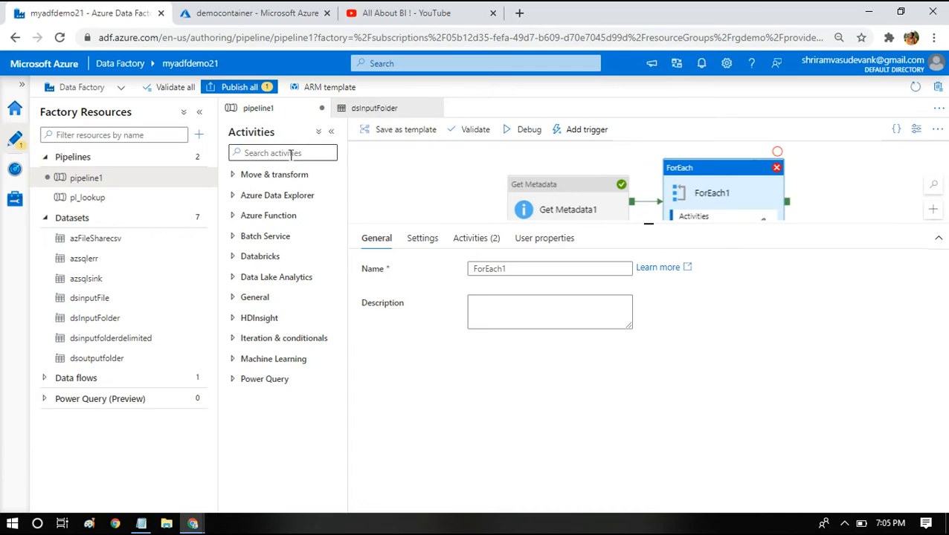
text(valid)
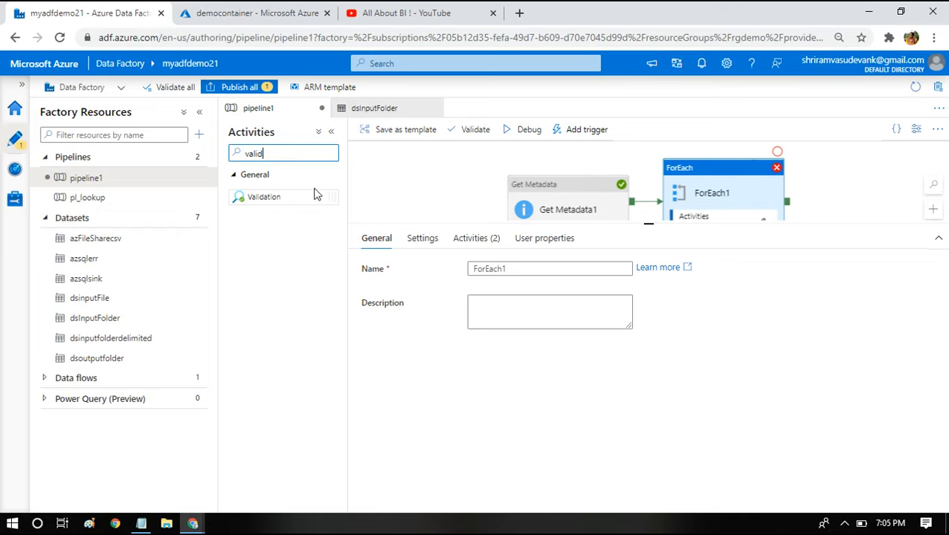
drag(281, 195, 446, 207)
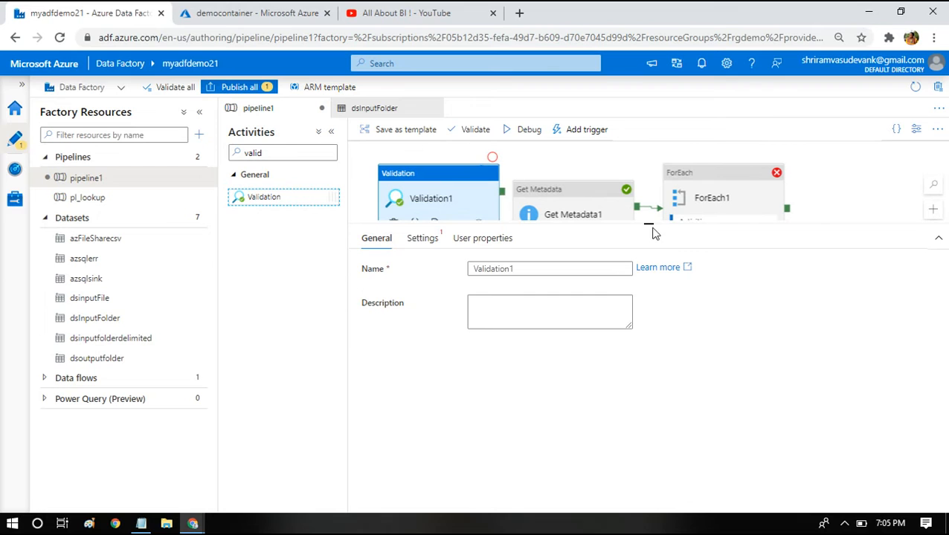
- Connect the Validation activity's success output to the Get Metadata activity
drag(647, 224, 608, 418)
click(584, 190)
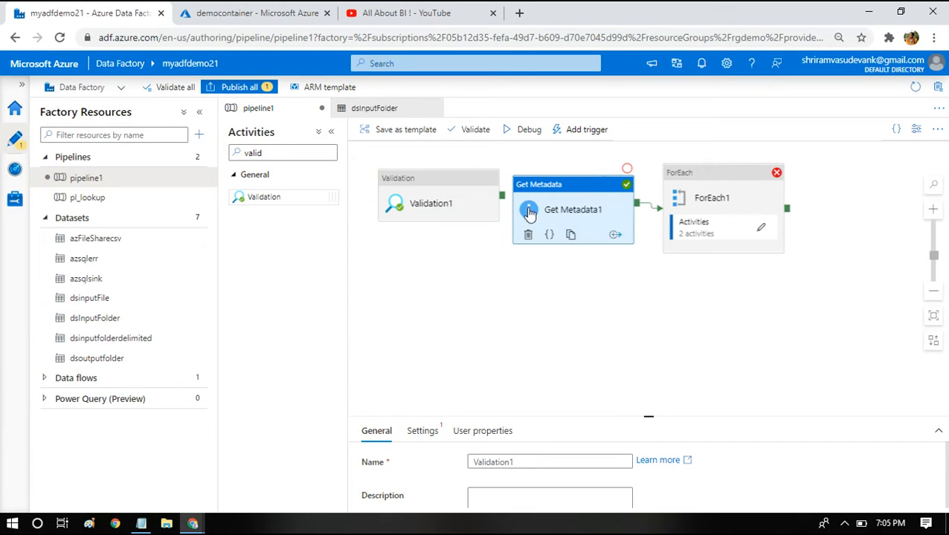
mouse_move(593, 214)
mouse_down()
mouse_move(612, 210)
mouse_move(602, 200)
mouse_up()
click(434, 208)
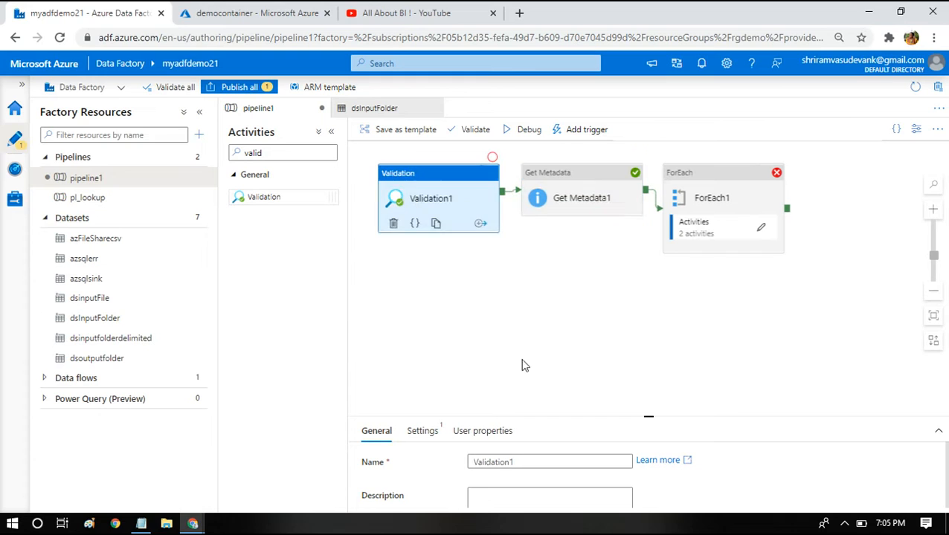
- Compare the Validation activity's settings with the Get Metadata activity's dataset
drag(648, 414, 652, 300)
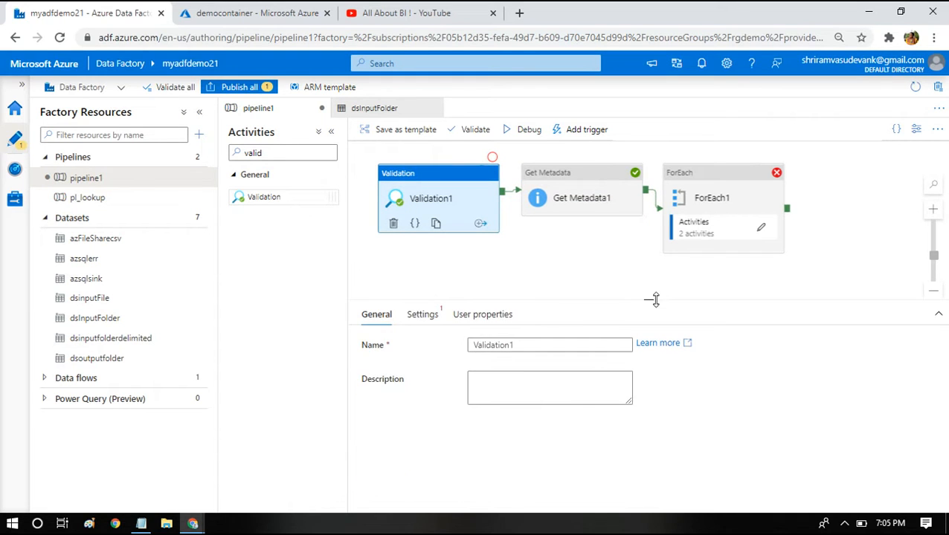
click(421, 315)
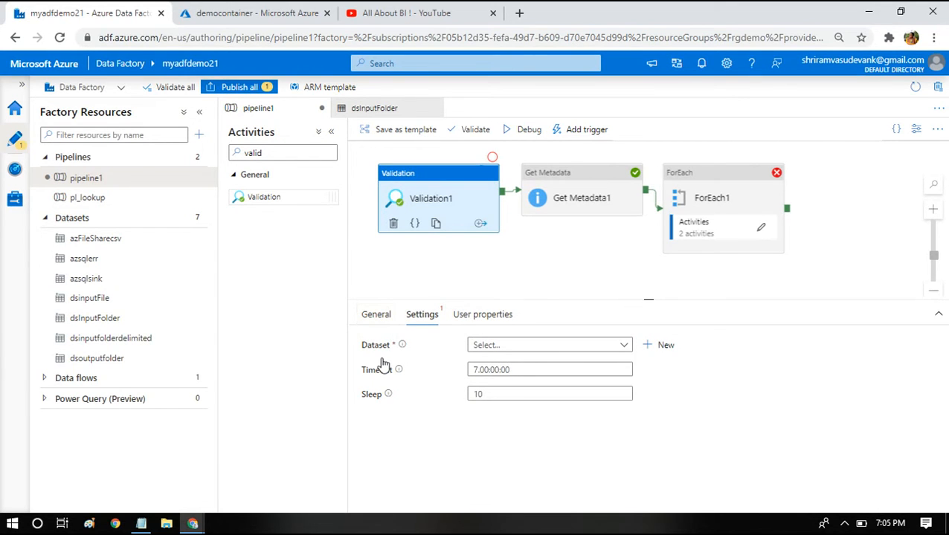
click(553, 189)
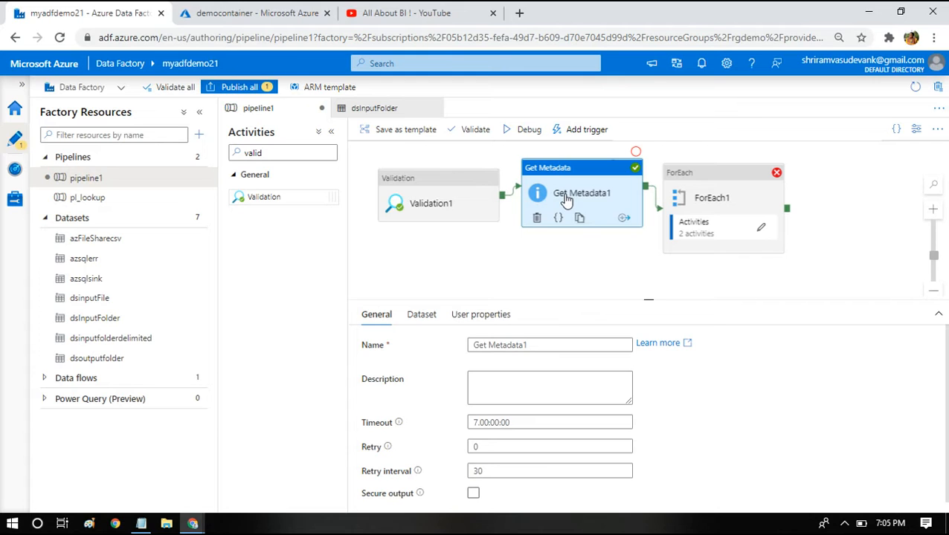
click(434, 191)
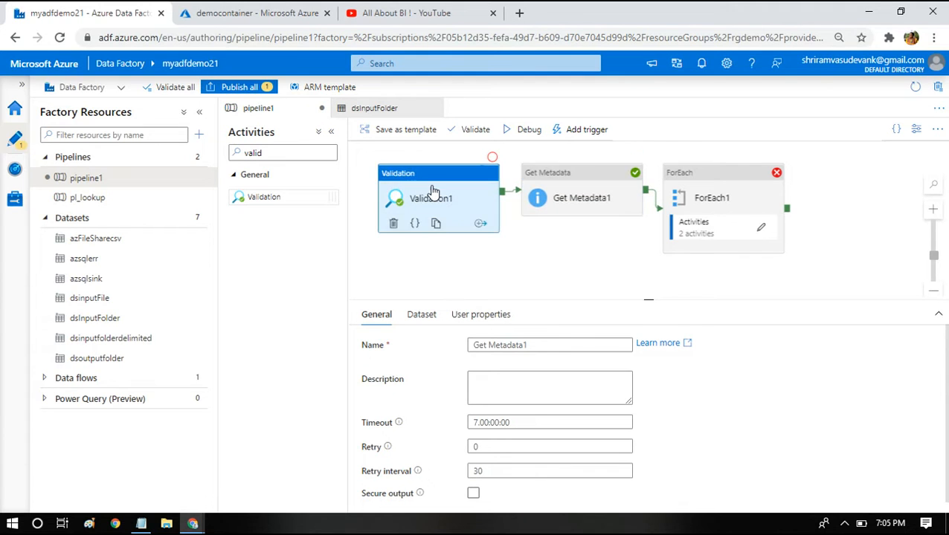
click(554, 199)
click(421, 316)
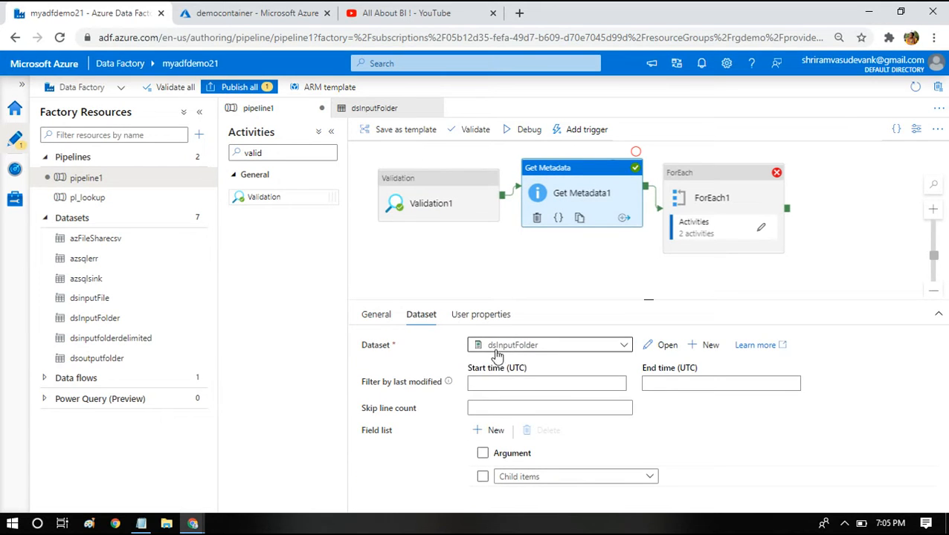
- Set the Validation activity's dataset to dsInputFolder
click(403, 210)
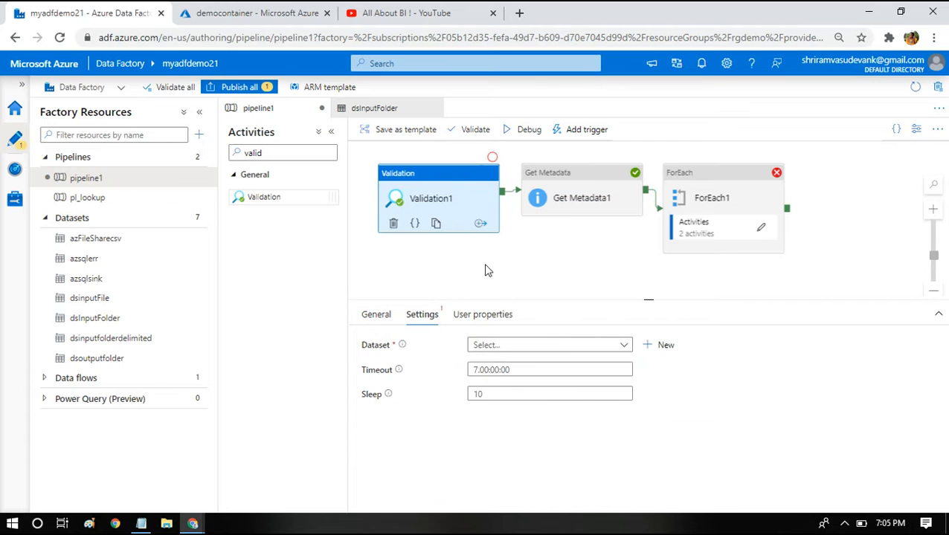
click(480, 345)
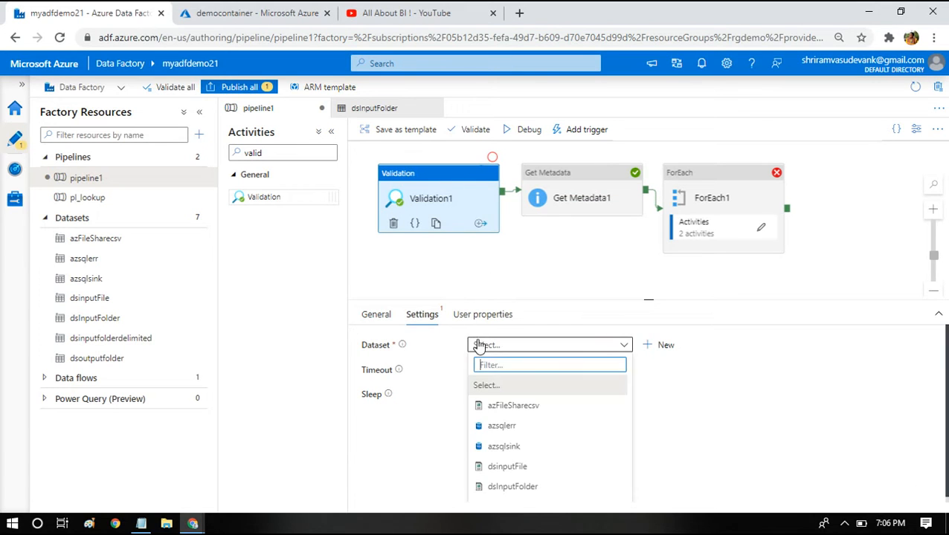
text(dsi)
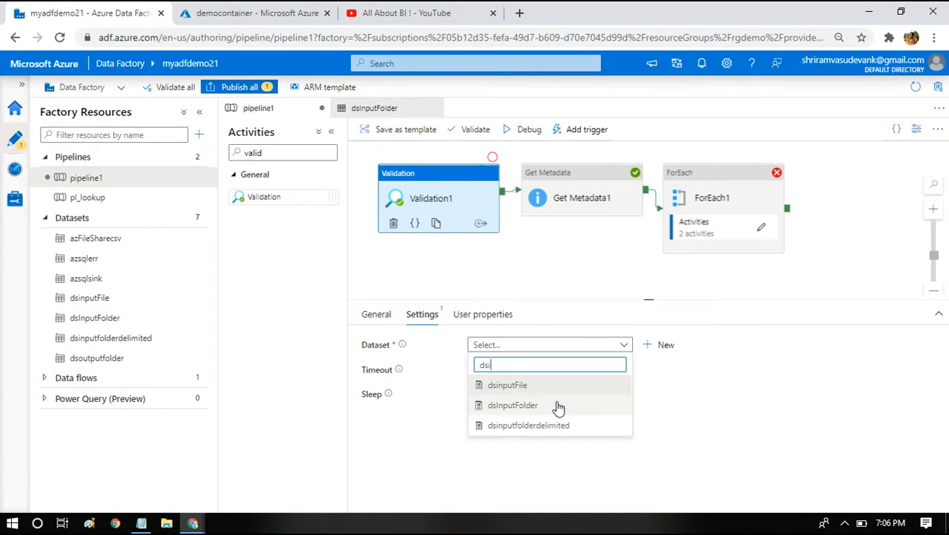
text(n)
click(529, 407)
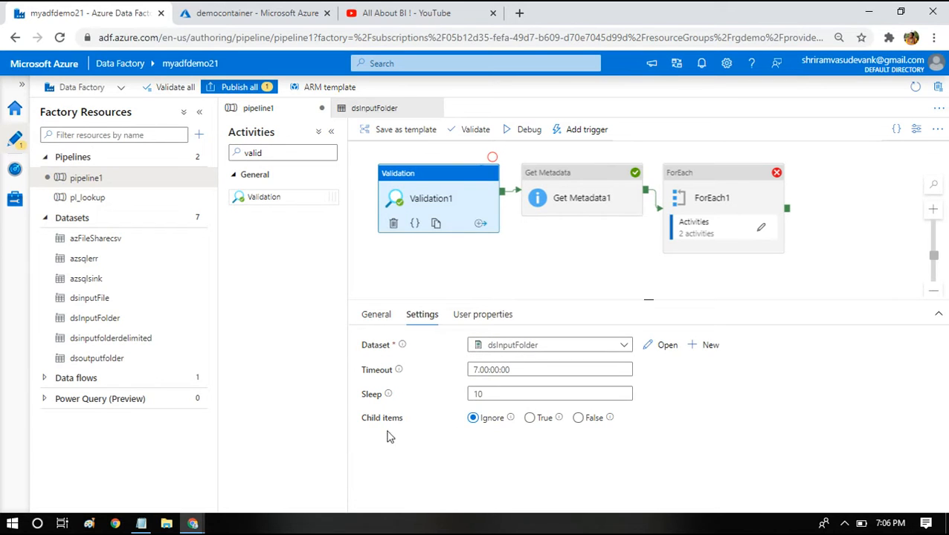
drag(363, 420, 387, 421)
click(524, 348)
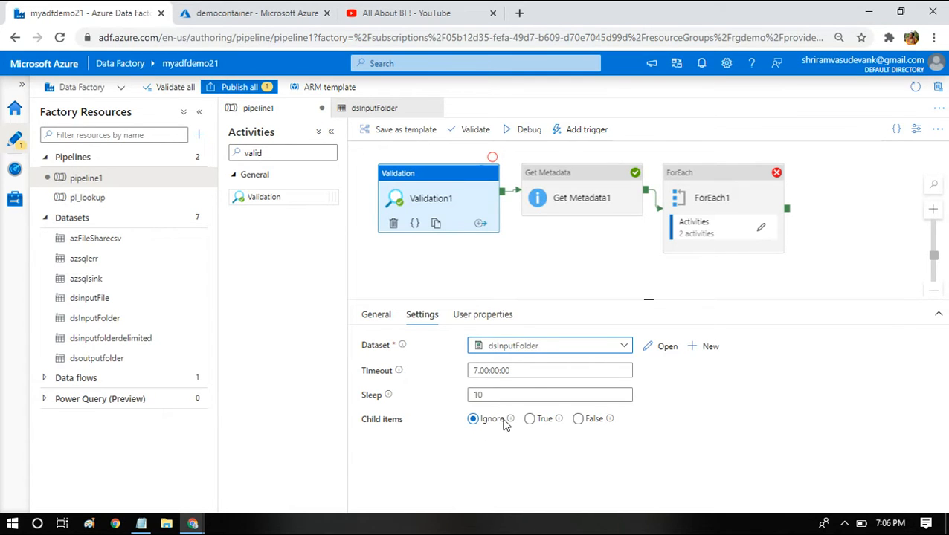
- Set the Validation activity's child items option to True
mouse_move(513, 423)
mouse_move(560, 424)
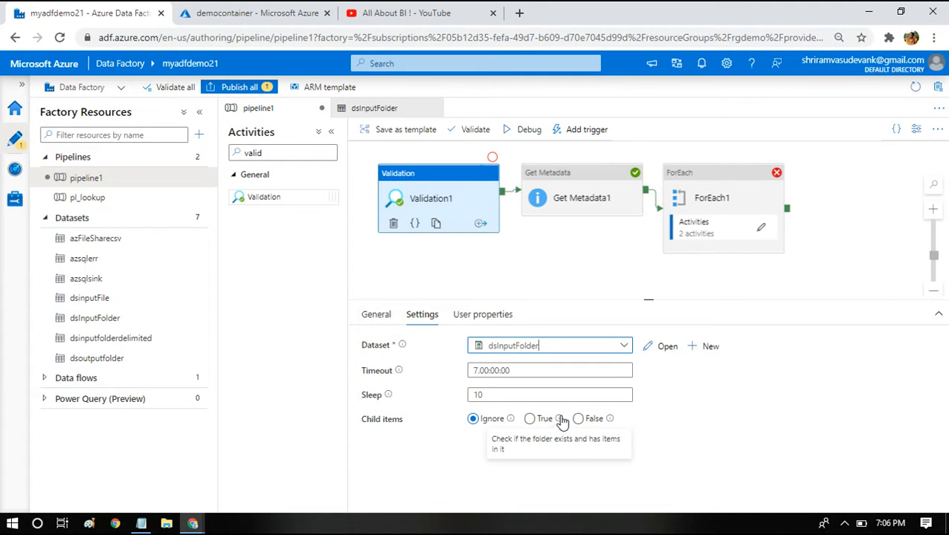
mouse_move(611, 423)
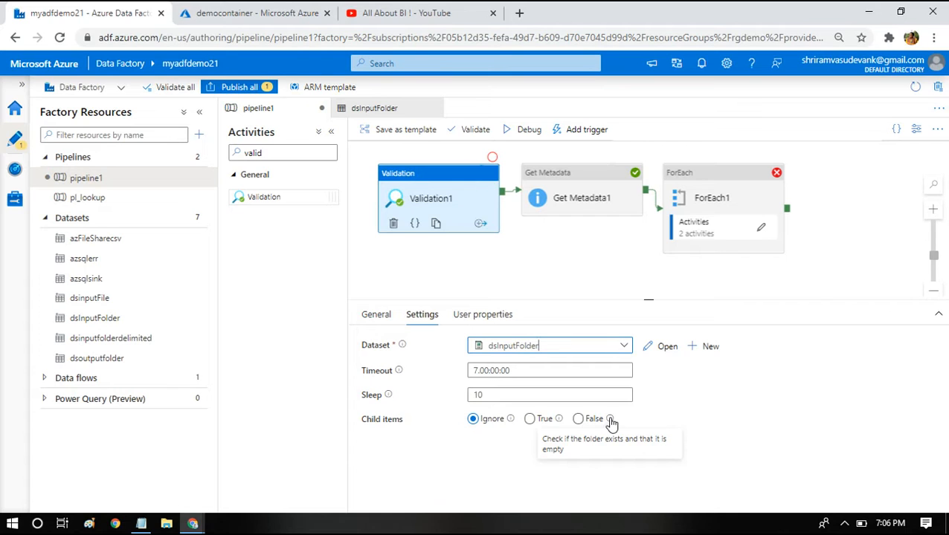
click(531, 419)
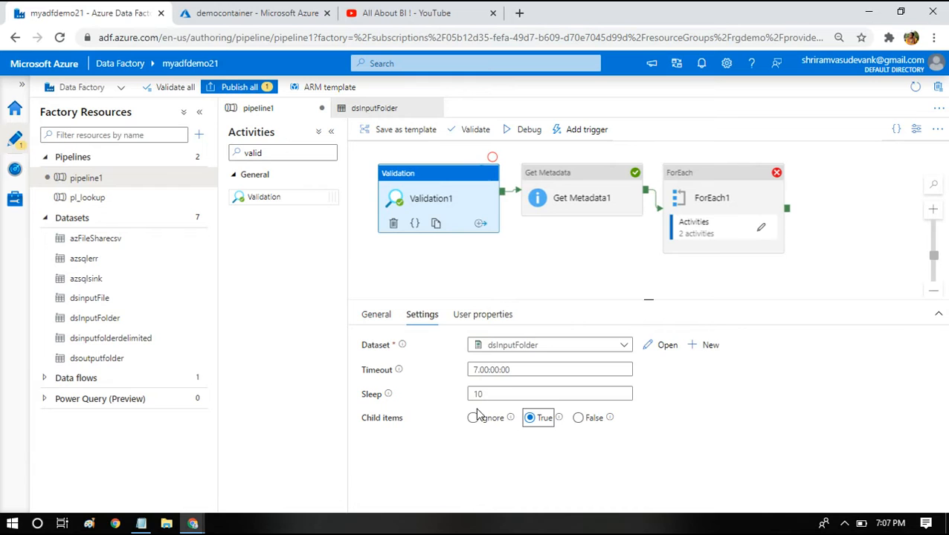
- Set the Validation activity's sleep interval to 180
click(426, 202)
double_click(477, 395)
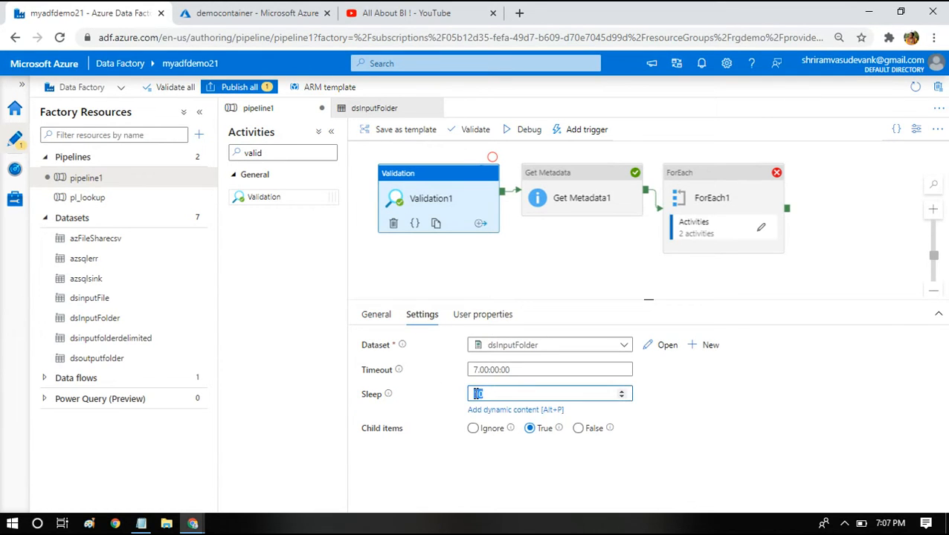
click(477, 394)
mouse_move(389, 395)
click(579, 369)
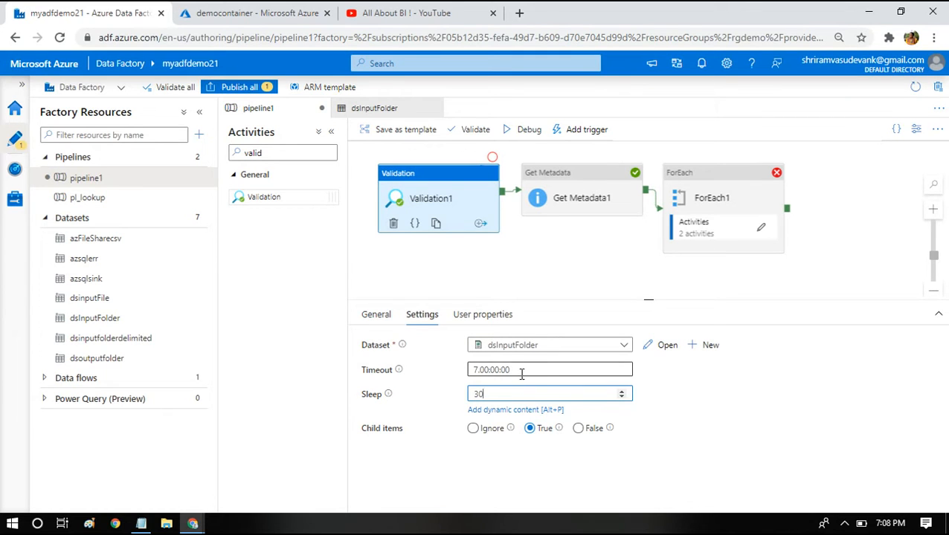
drag(579, 369, 470, 370)
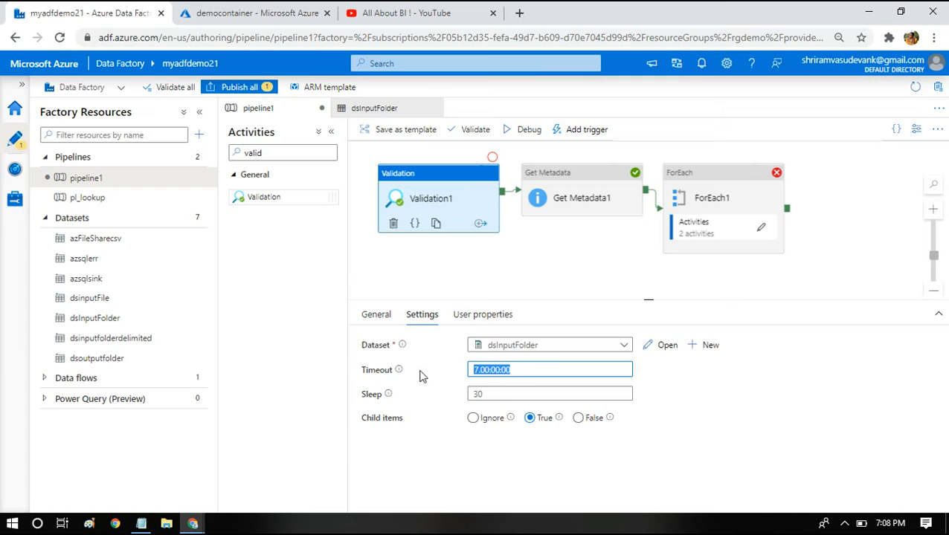
click(489, 395)
drag(489, 395, 476, 395)
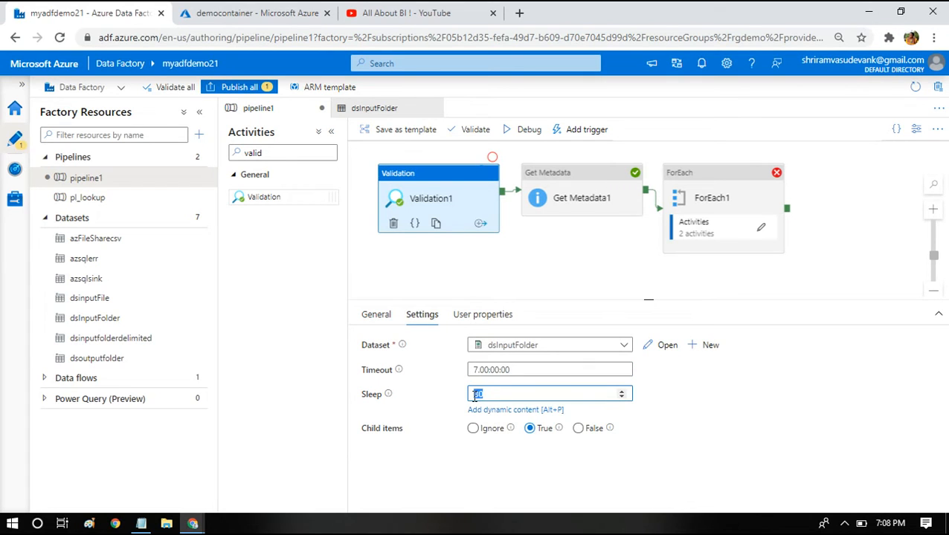
click(494, 395)
key(BackSpace)
key(BackSpace)
text(180)
drag(494, 394, 469, 396)
click(438, 197)
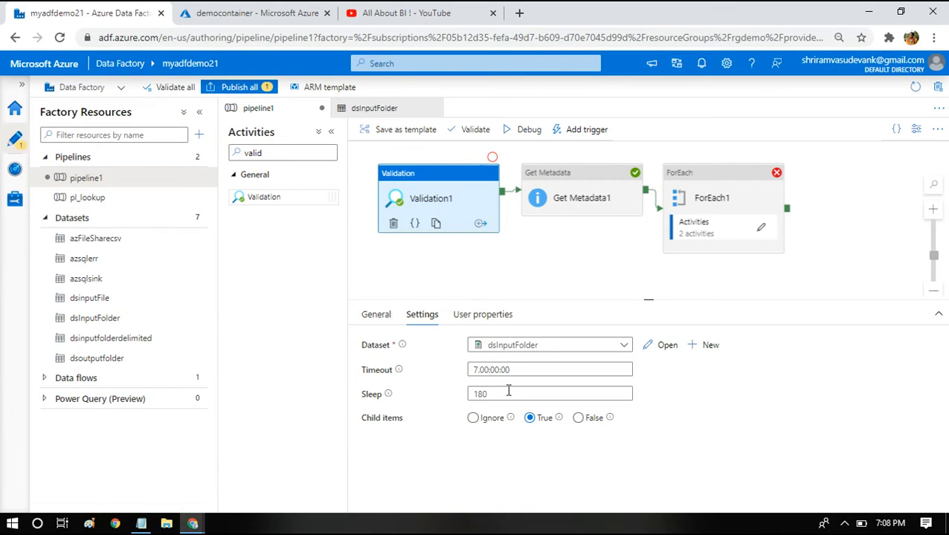
drag(518, 395, 470, 388)
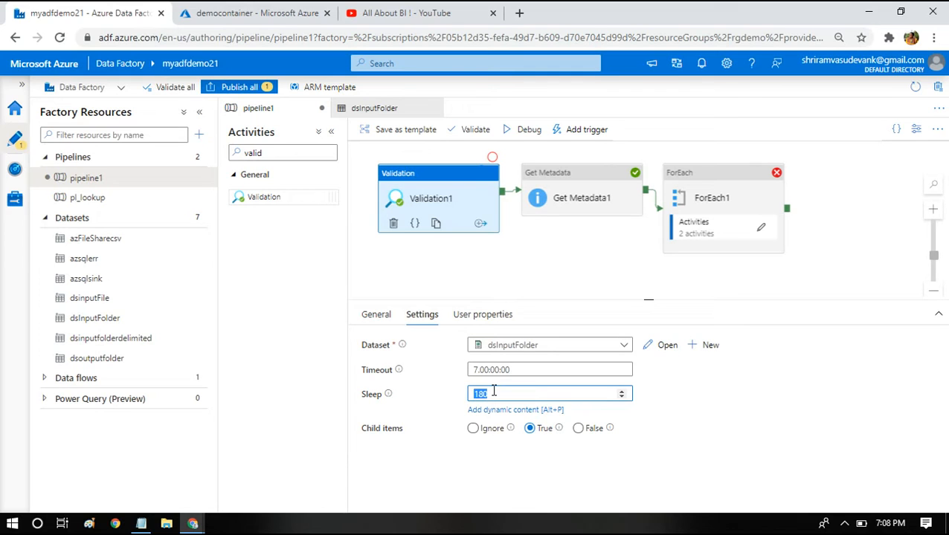
drag(523, 369, 469, 369)
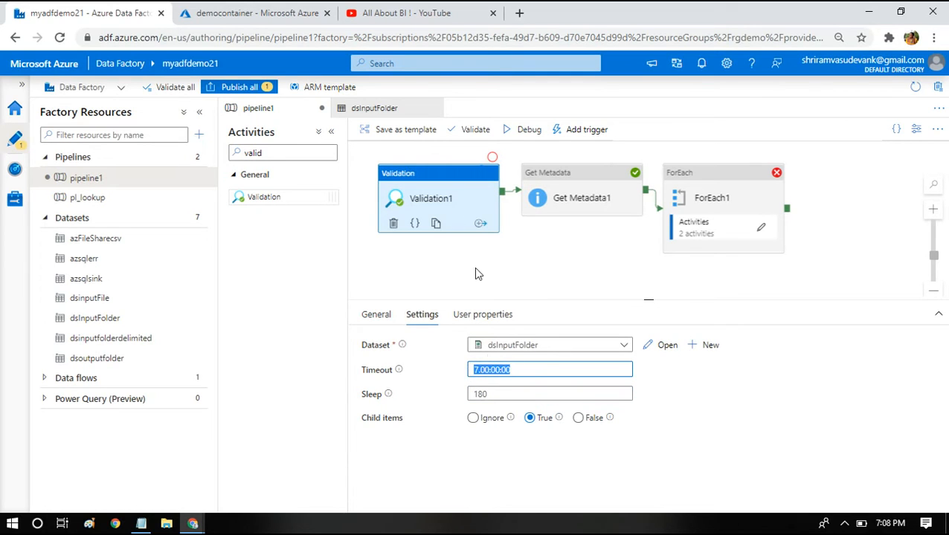
click(439, 207)
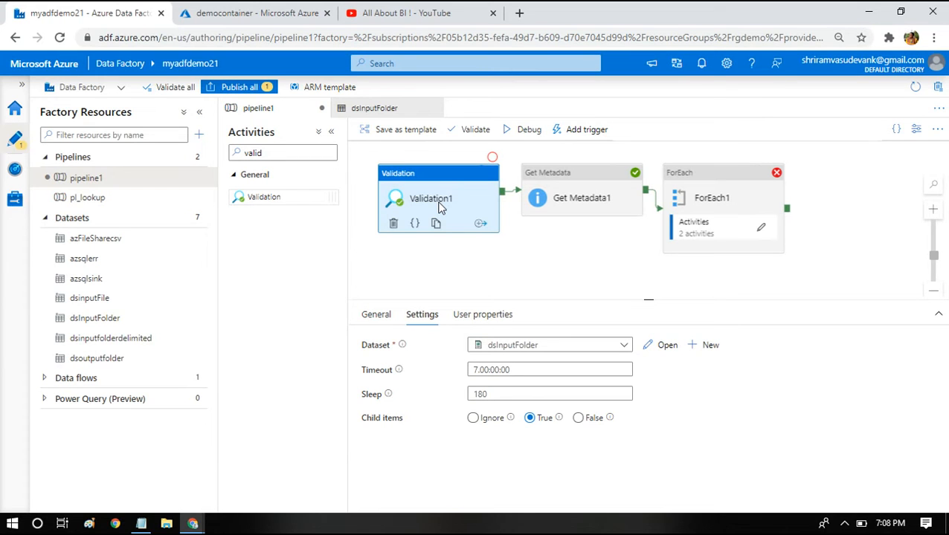
- Switch to Notepad and write notes: "validation - changes state?", "either it finds some files in folder", "or timeout occurs"
click(142, 523)
click(697, 330)
key(ctrl+a)
text(validation - cjan)
key(BackSpace)
key(BackSpace)
key(BackSpace)
text(hanges st)
text(s)
key(BackSpace)
text(ate?)
key(Return)
text(either it finds some files in fo)
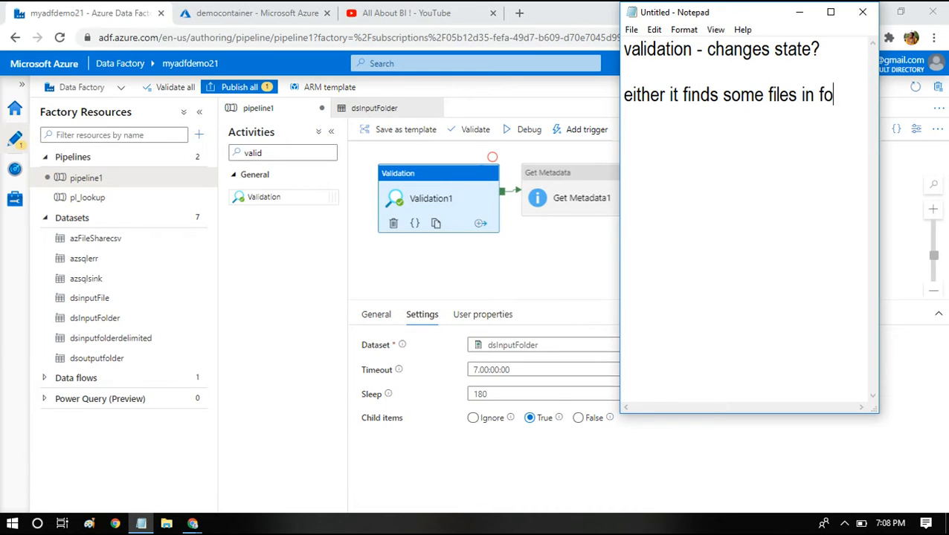
text(lder)
key(Return)
key(Return)
text(or timeout occurs)
key(Return)
- Set the Validation activity's timeout to 0.00:30:00
click(518, 370)
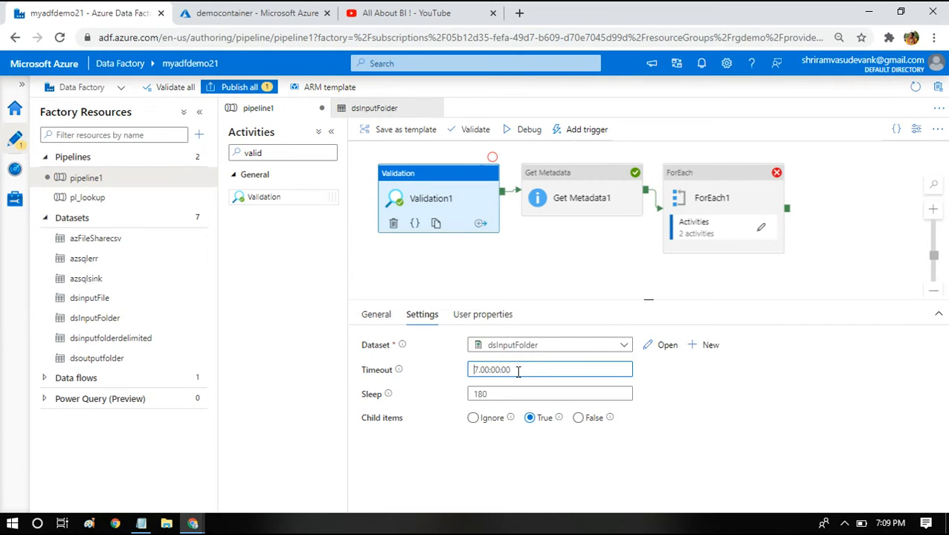
key(Delete)
text(0)
key(Right)
key(Right)
key(Right)
key(Right)
key(Right)
key(Right)
key(BackSpace)
key(BackSpace)
key(BackSpace)
text(:30)
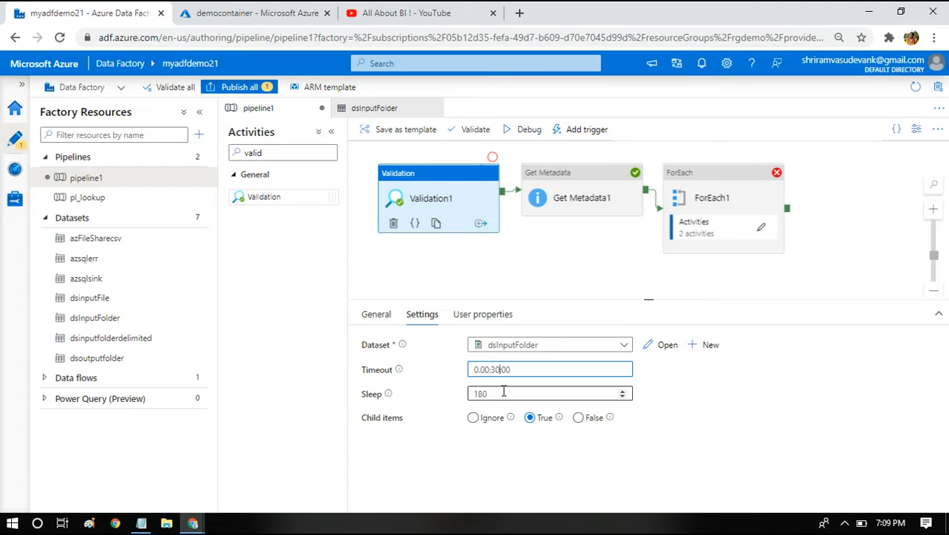
drag(501, 391, 474, 394)
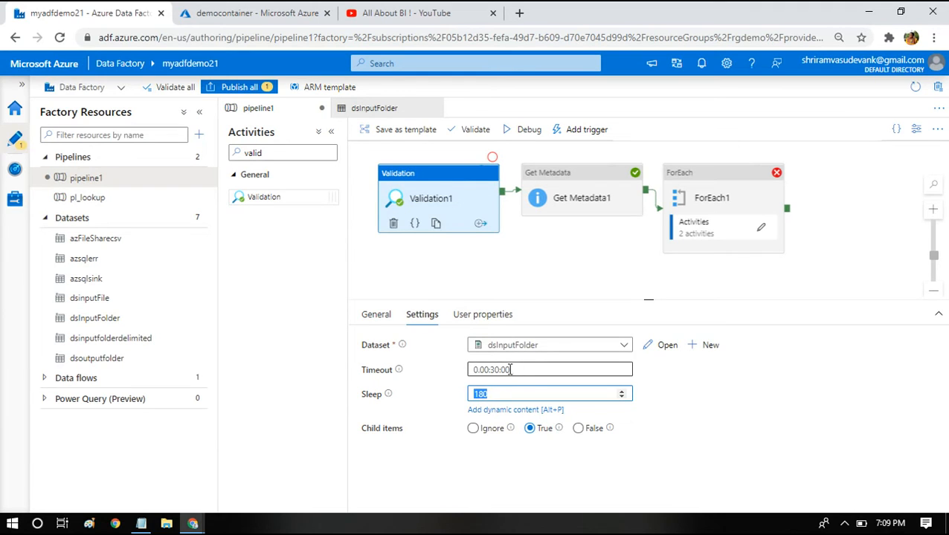
drag(508, 370, 475, 370)
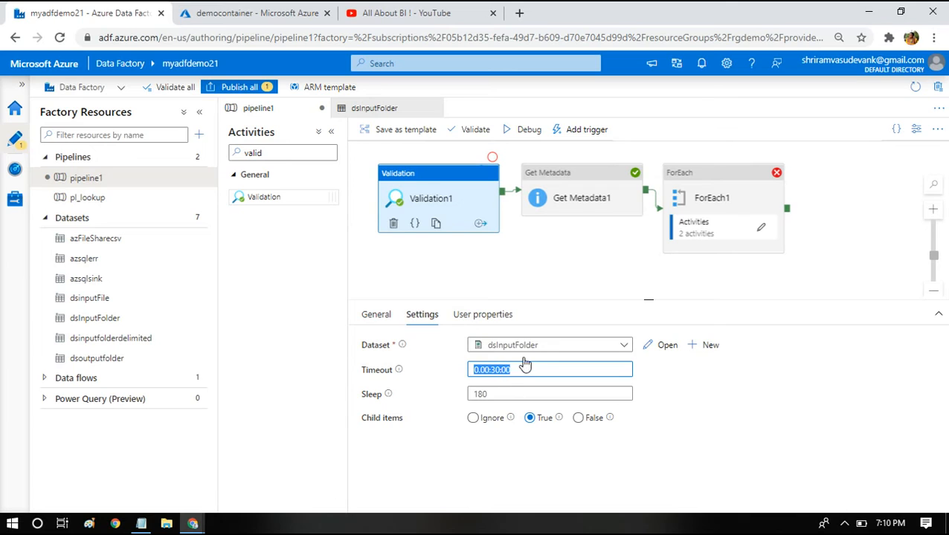
click(443, 186)
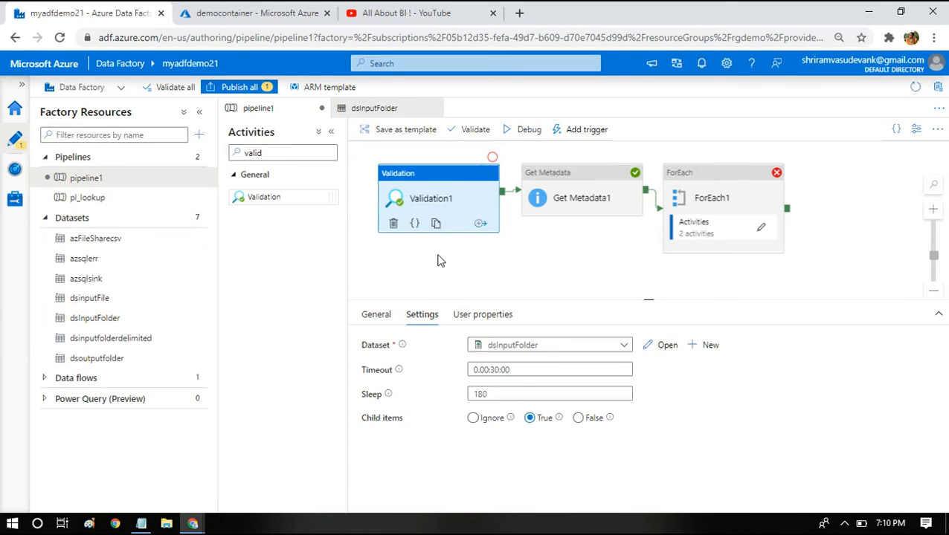
- Debug-run the pipeline and check the storage container's input folder
click(473, 129)
click(253, 13)
click(280, 129)
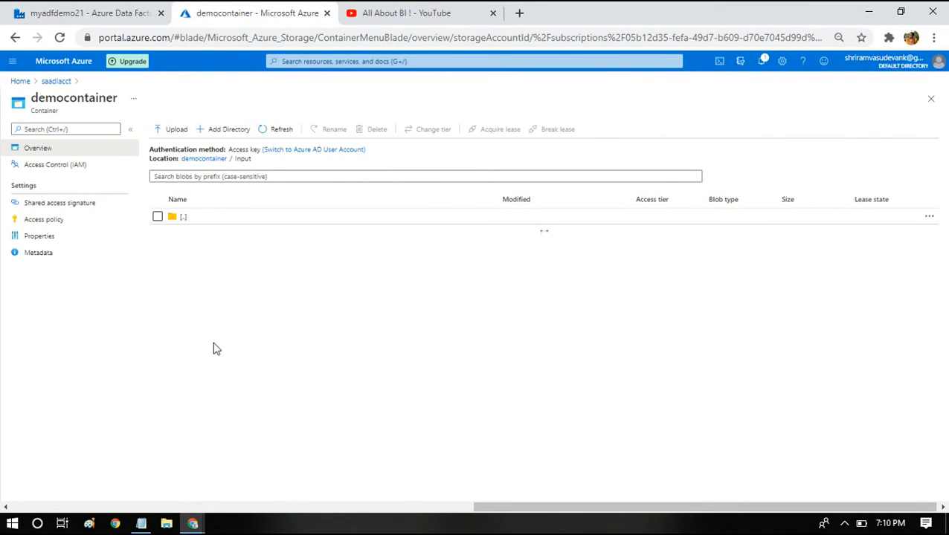
click(44, 10)
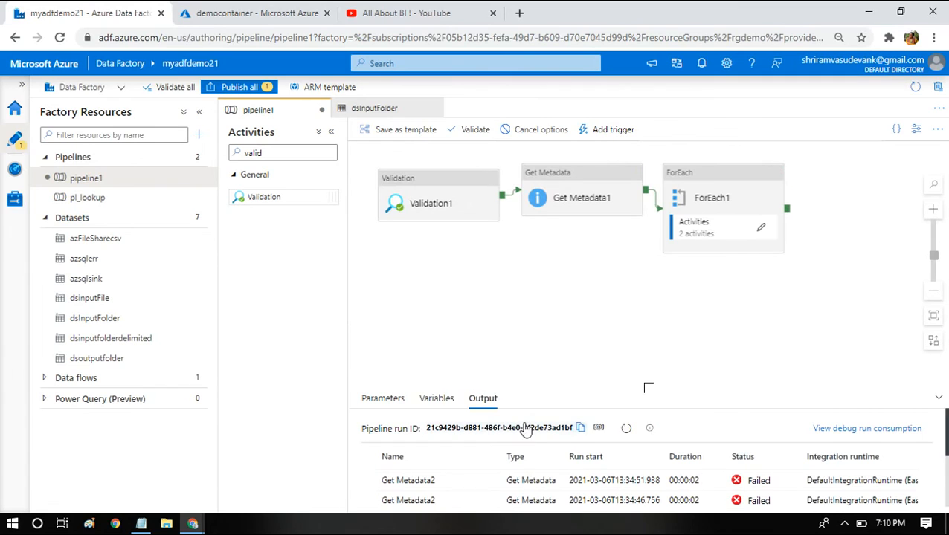
drag(645, 385, 638, 296)
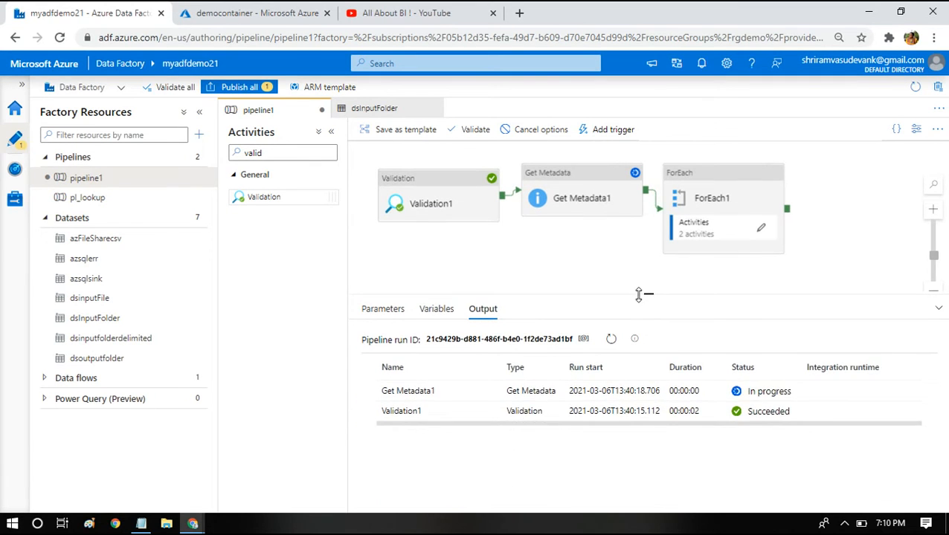
mouse_move(451, 418)
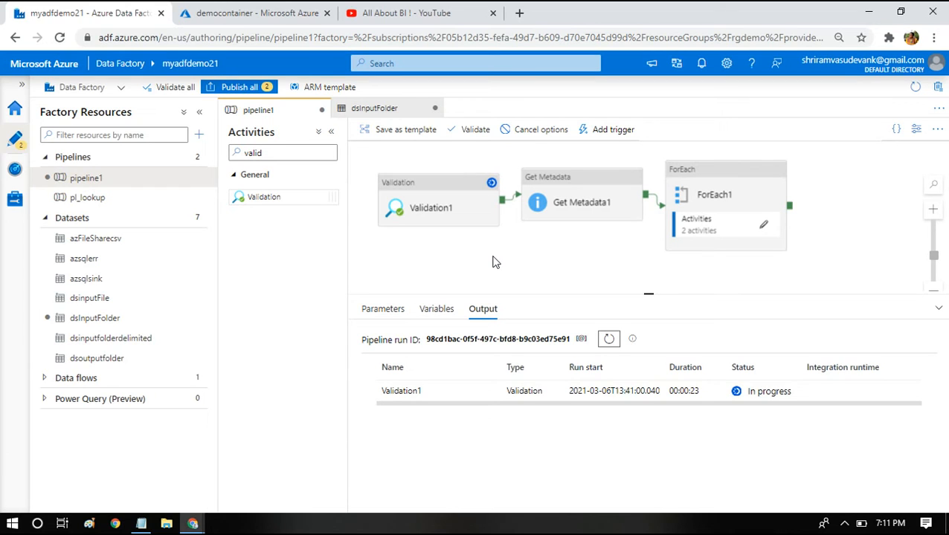
- Cancel the debug run and set the Validation activity's sleep to 10 and timeout to 0.00:1:00
click(527, 131)
click(543, 172)
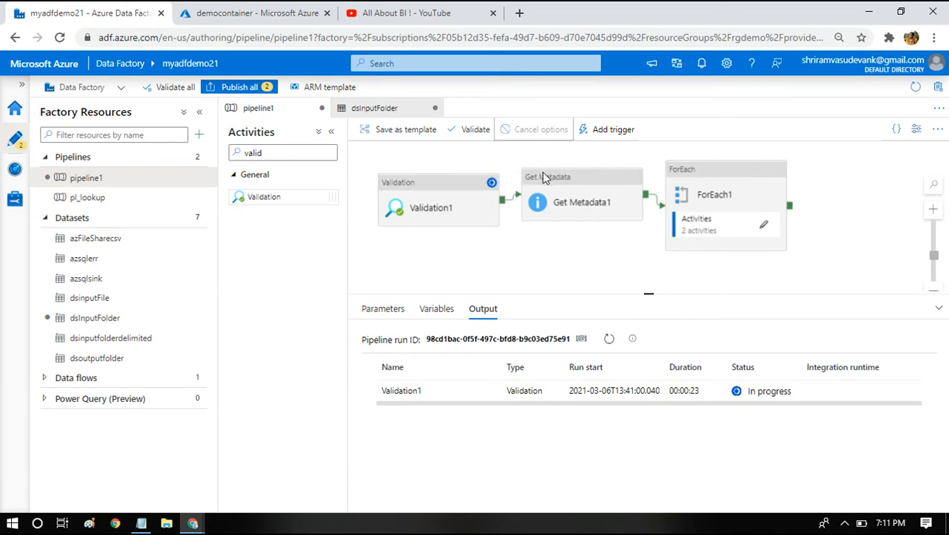
click(439, 194)
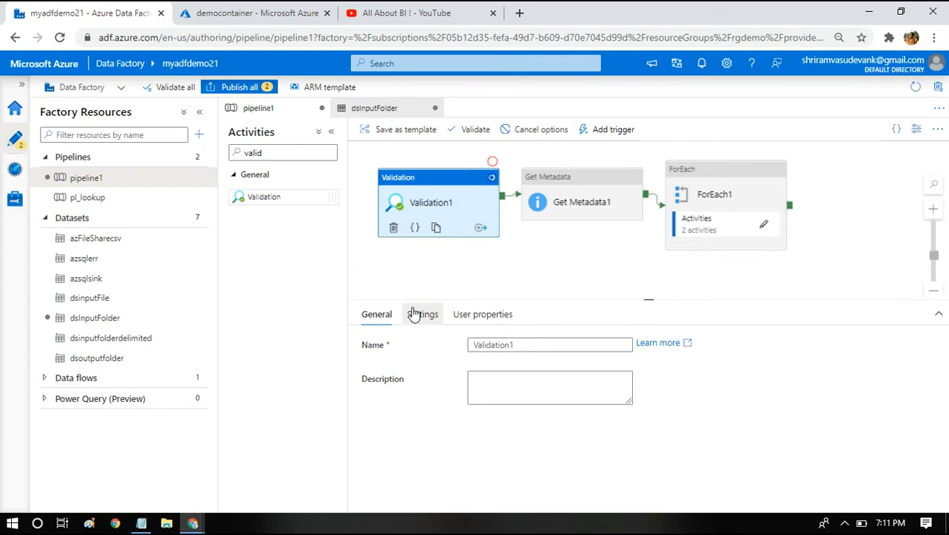
click(416, 314)
drag(557, 392, 462, 391)
text(10)
click(497, 369)
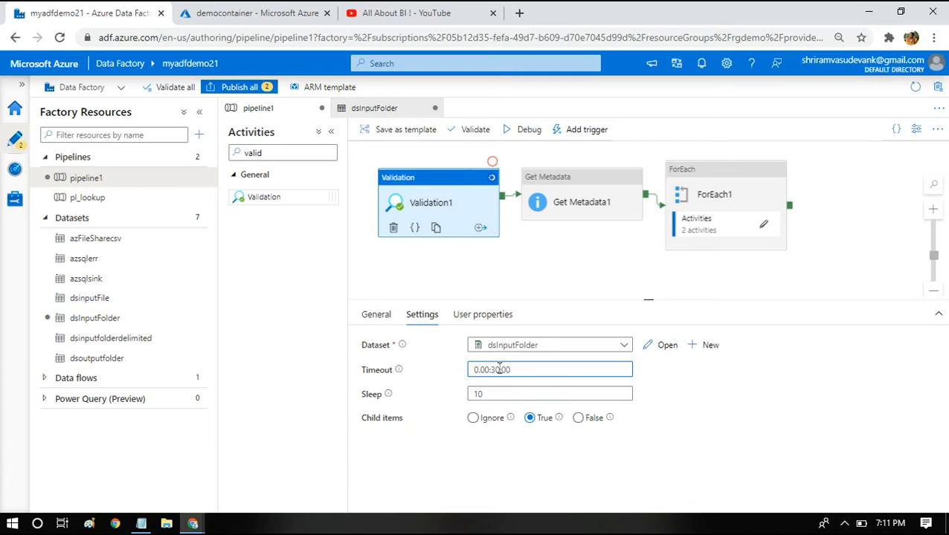
key(BackSpace)
key(Delete)
click(595, 258)
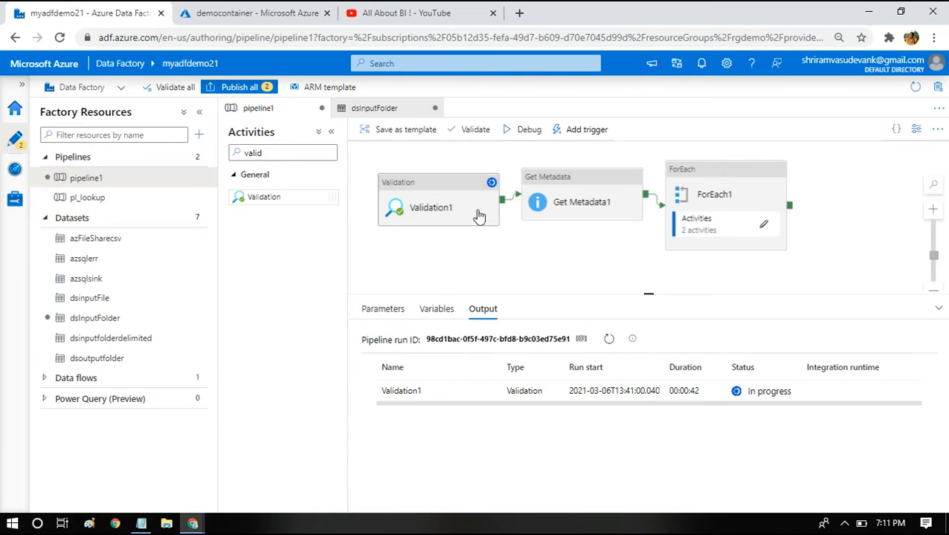
- Add a Set variable activity connected to the Validation activity's failure output
click(455, 211)
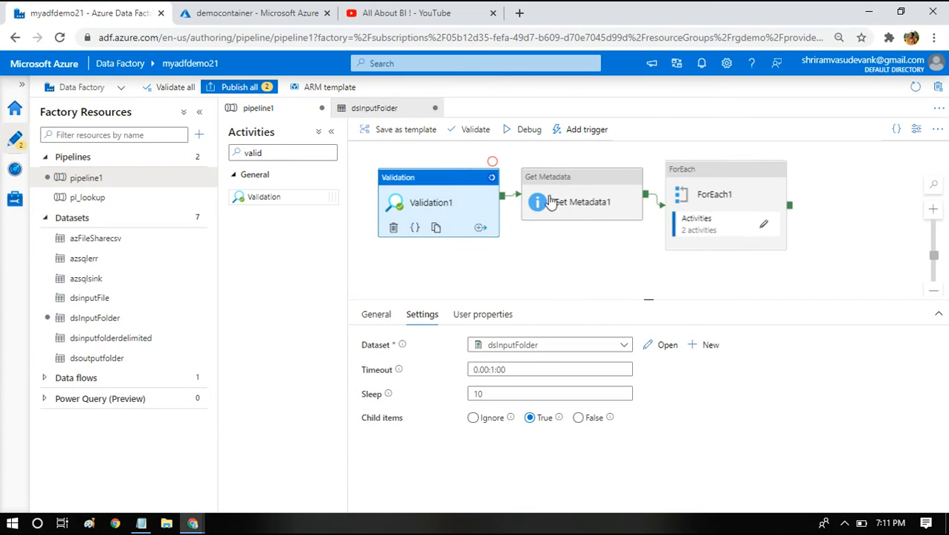
click(478, 231)
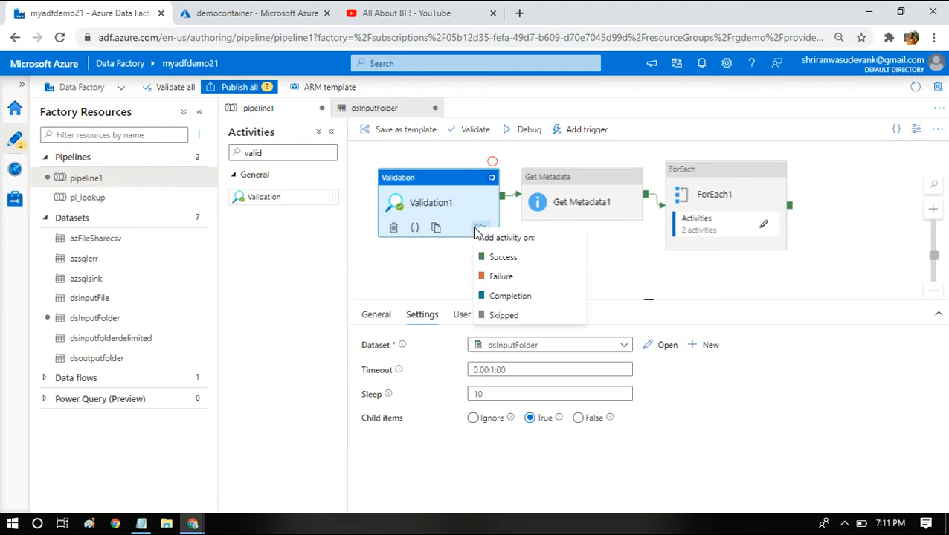
click(491, 286)
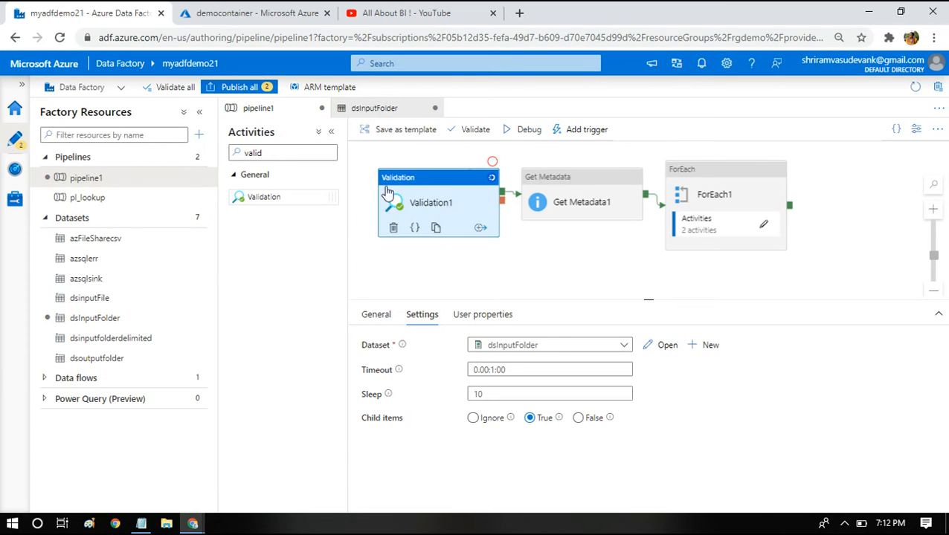
drag(275, 151, 213, 148)
key(BackSpace)
text(set)
drag(271, 197, 580, 254)
drag(503, 205, 555, 252)
click(555, 252)
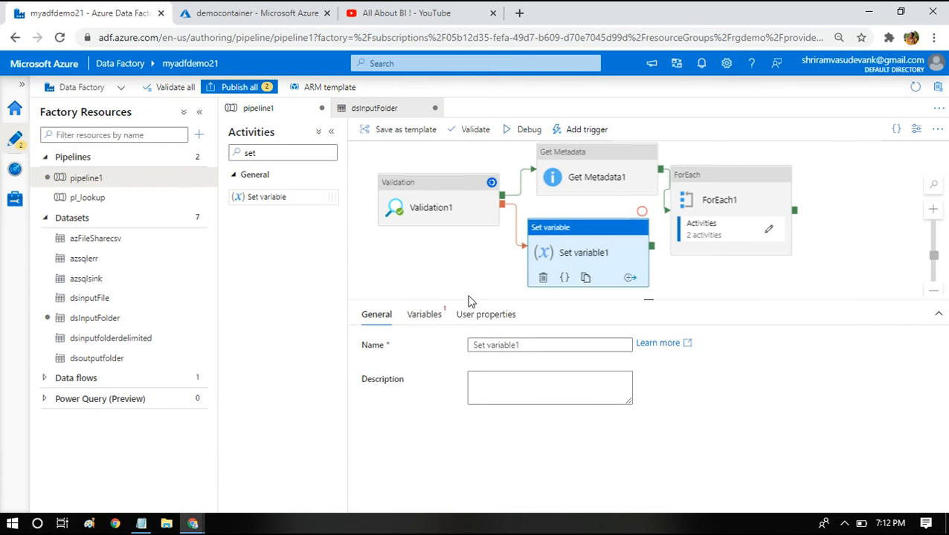
- Set the Set variable activity to assign the lstmodified variable the value "No files present"
click(424, 315)
click(485, 351)
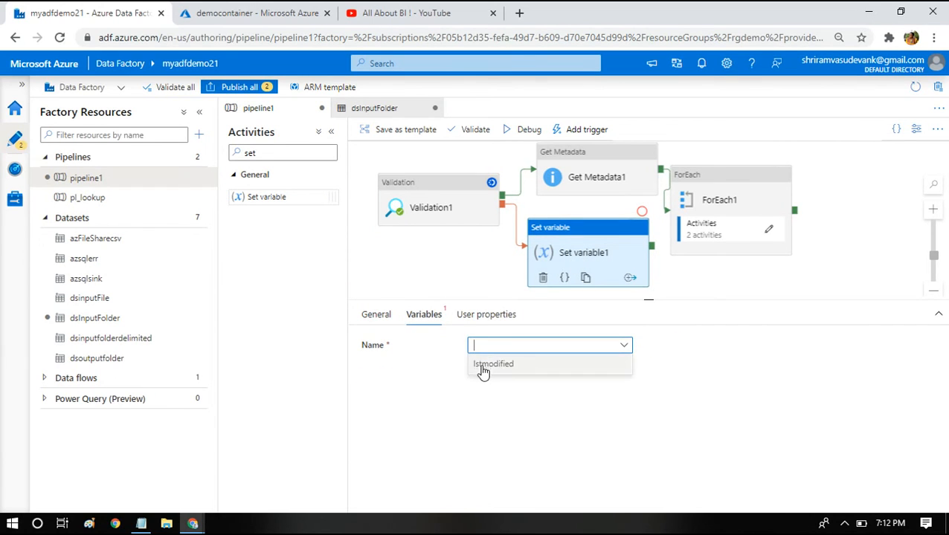
click(484, 368)
click(492, 377)
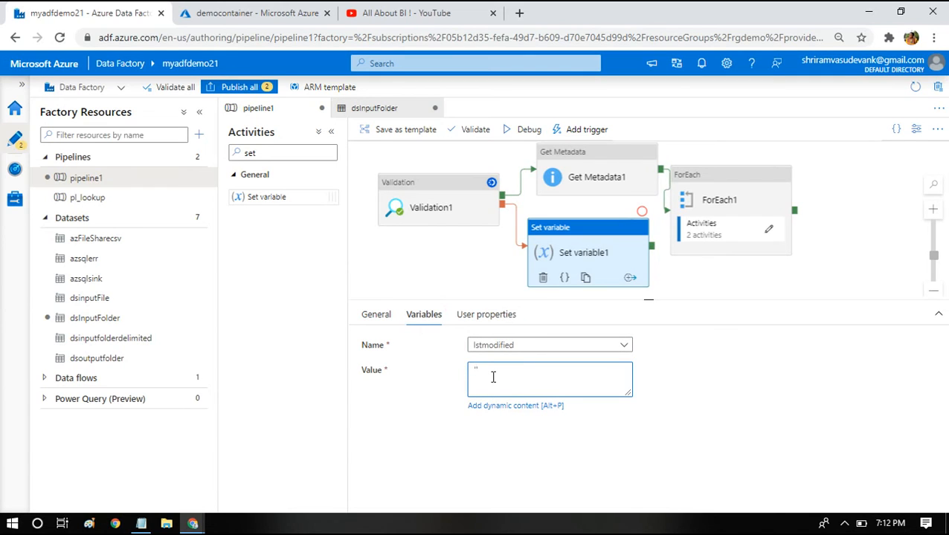
text(N)
key(BackSpace)
key(BackSpace)
key(BackSpace)
key(BackSpace)
text(o files presnt)
key(BackSpace)
text(en)
click(467, 274)
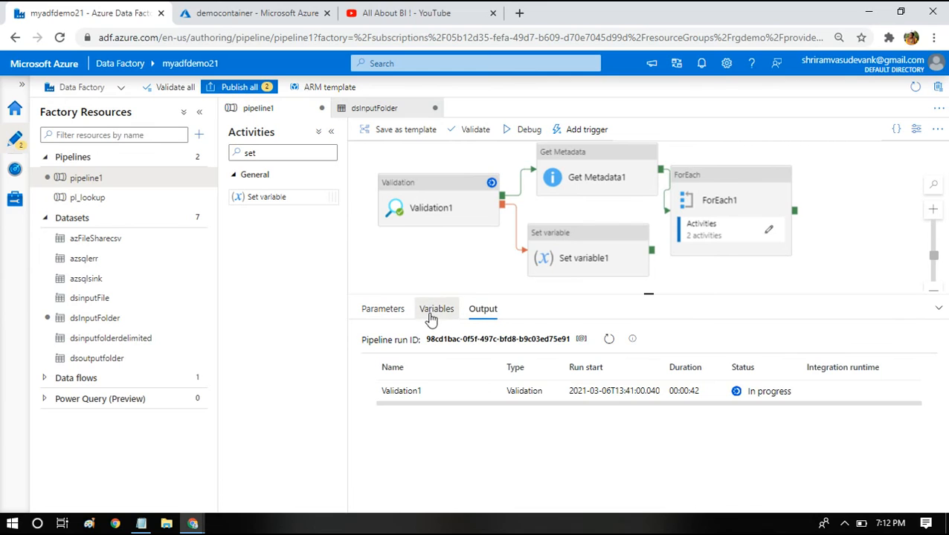
- Fix the Validation activity's timeout to 0.00:01:00 and debug-run the pipeline
click(433, 310)
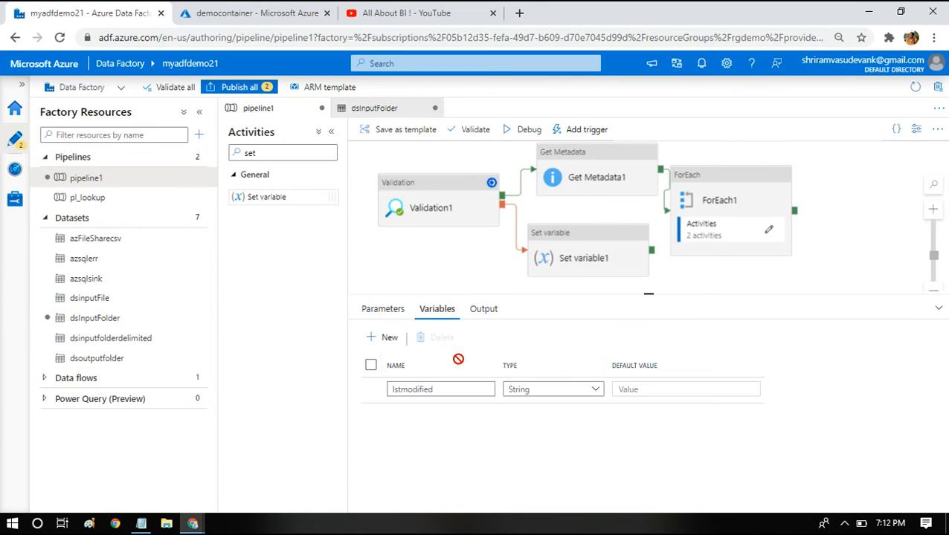
click(413, 205)
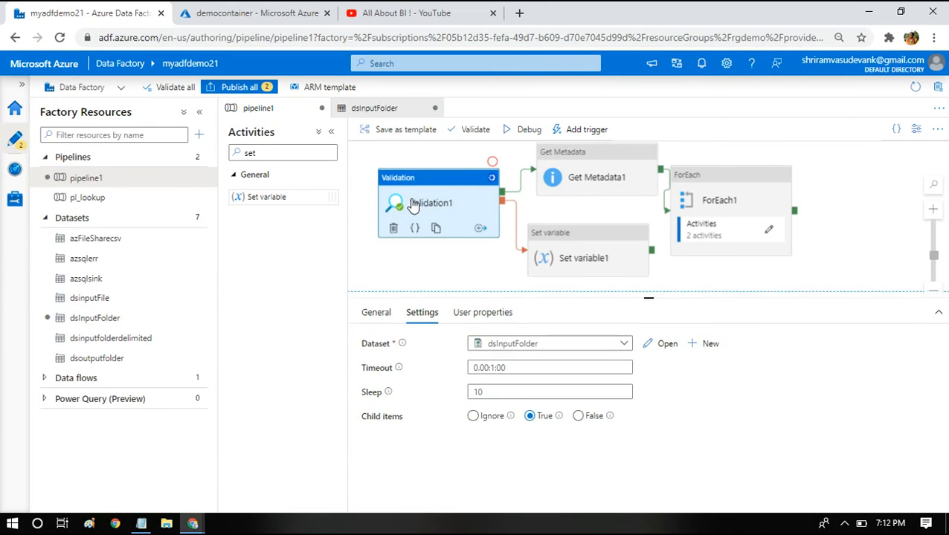
click(518, 132)
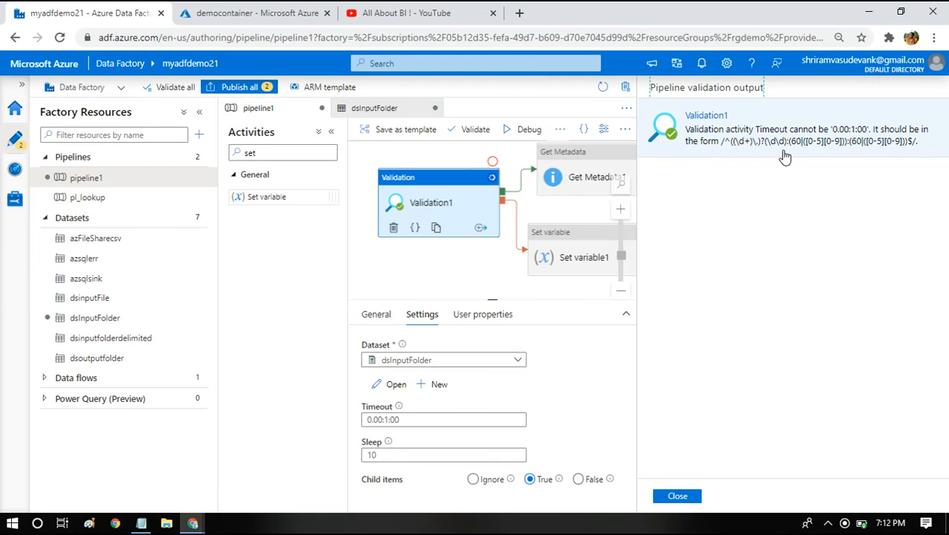
click(673, 497)
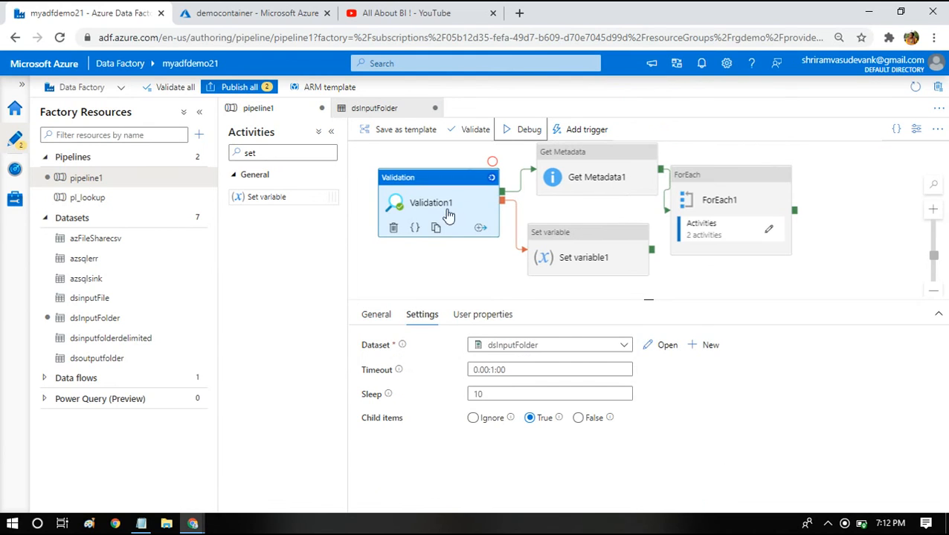
click(494, 370)
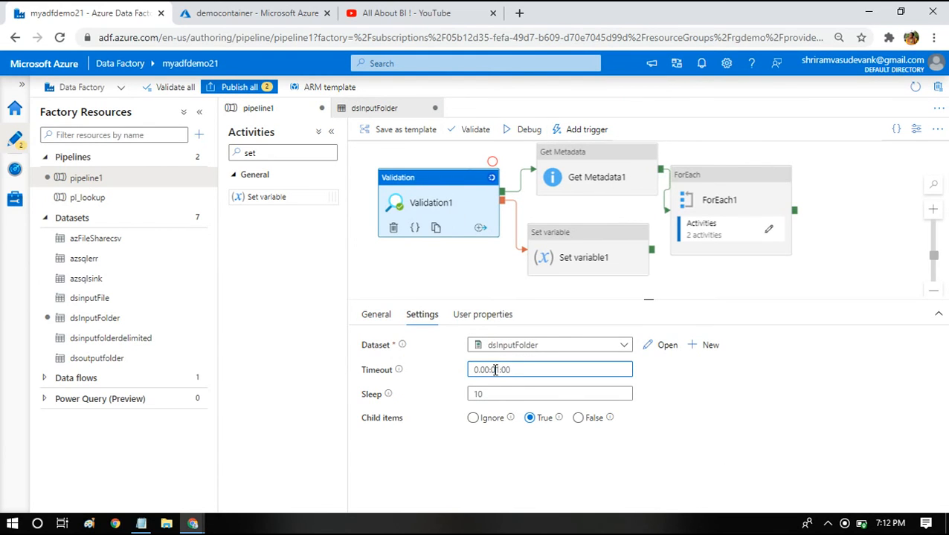
click(513, 133)
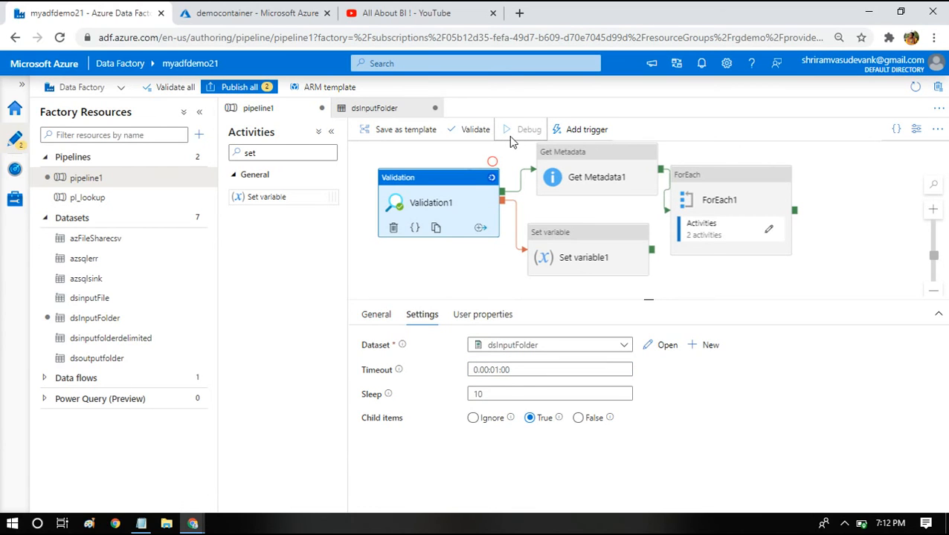
- Monitor the debug run while checking the storage input folder and the activities' settings
click(271, 12)
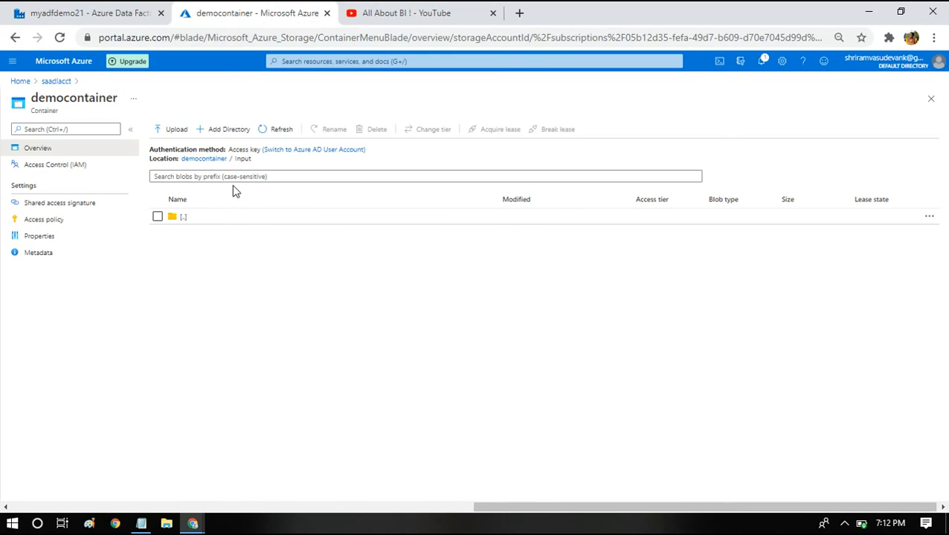
click(130, 11)
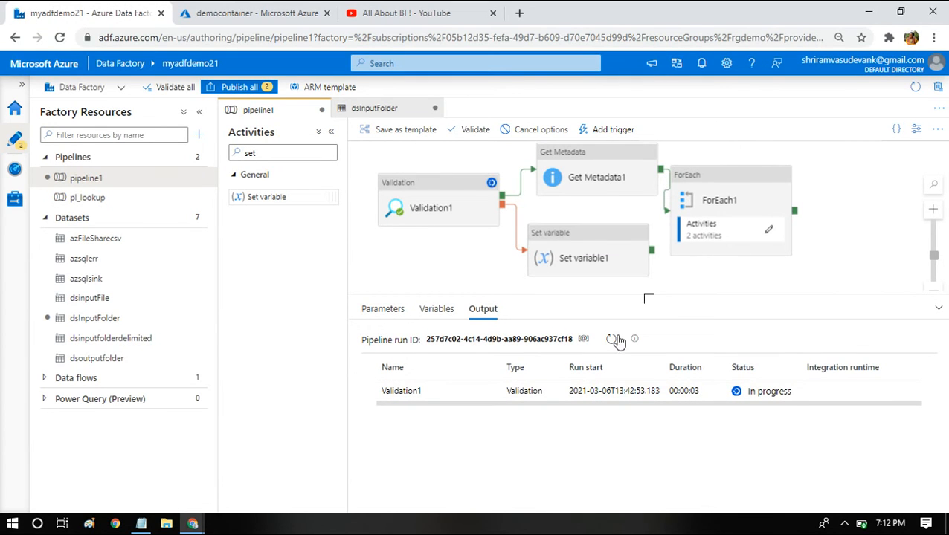
click(441, 208)
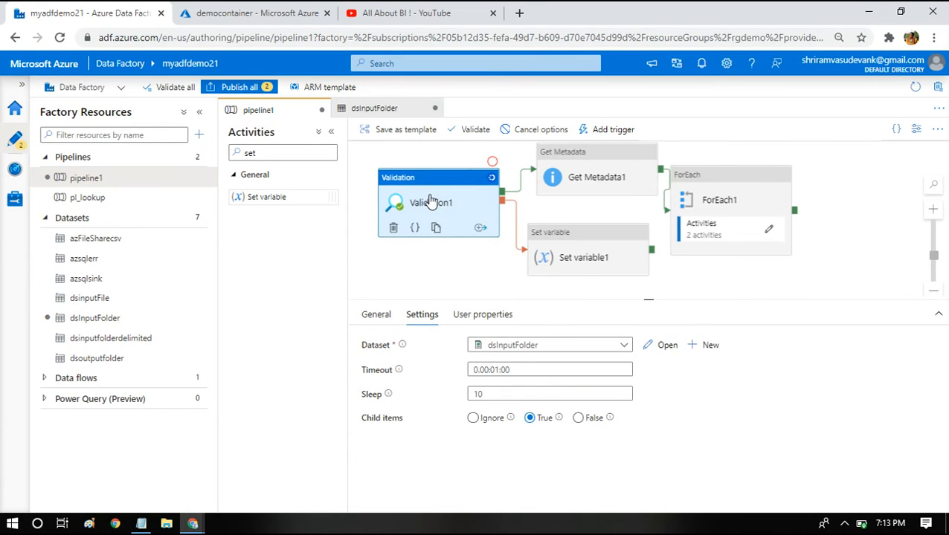
click(404, 292)
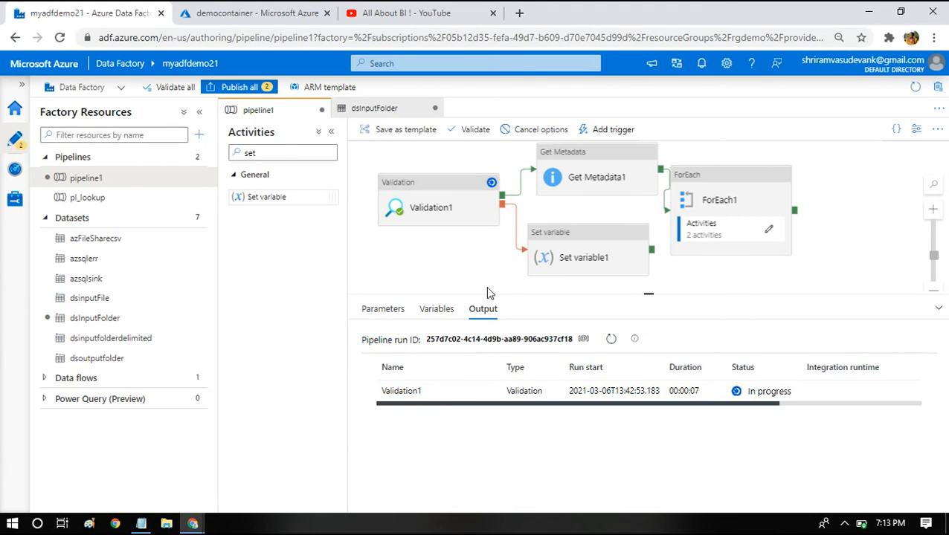
click(432, 201)
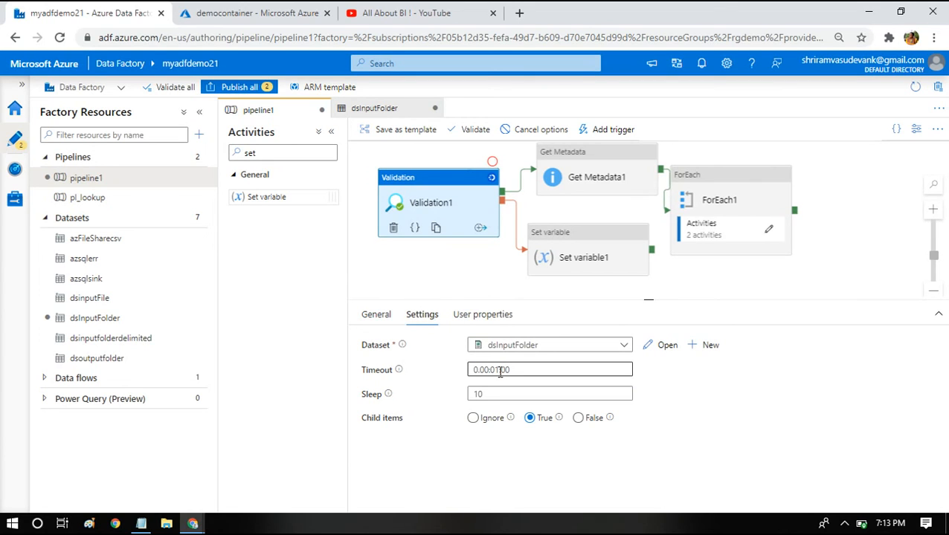
click(572, 253)
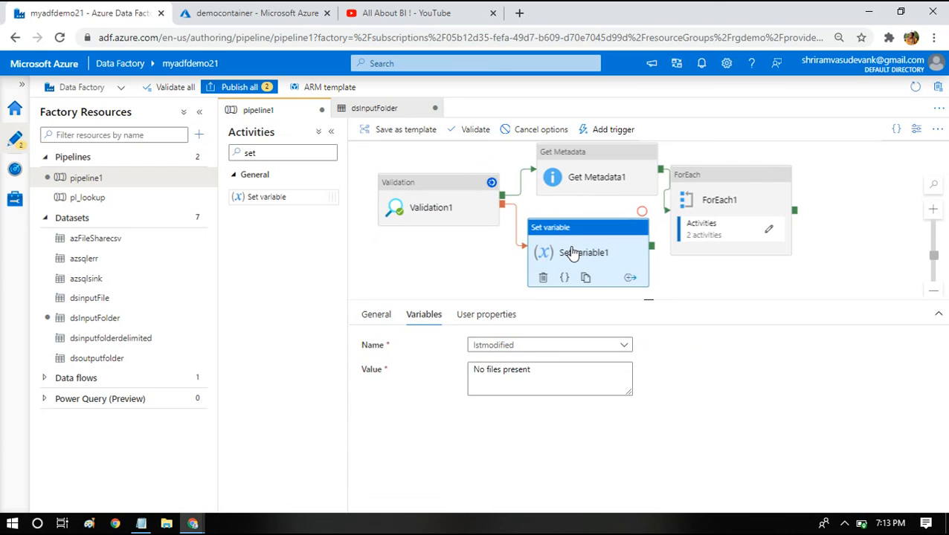
click(467, 261)
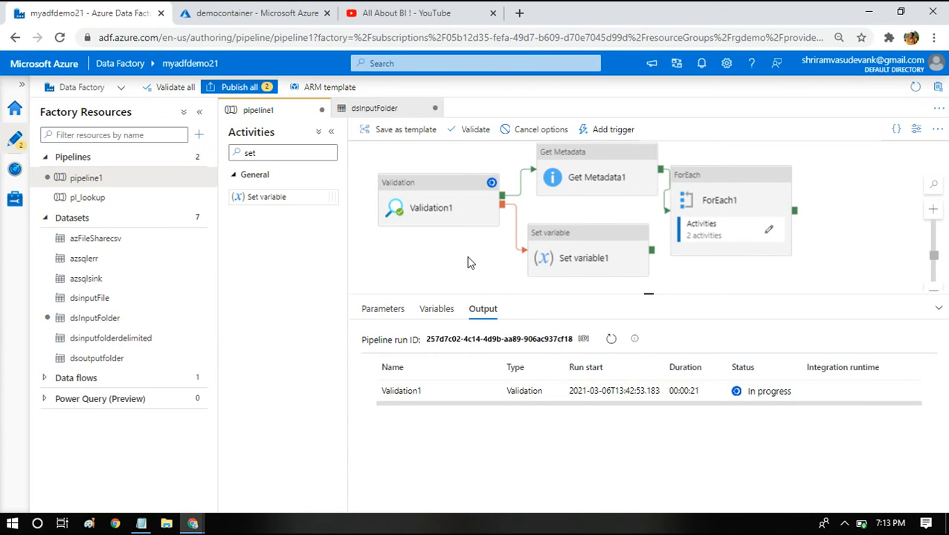
click(609, 342)
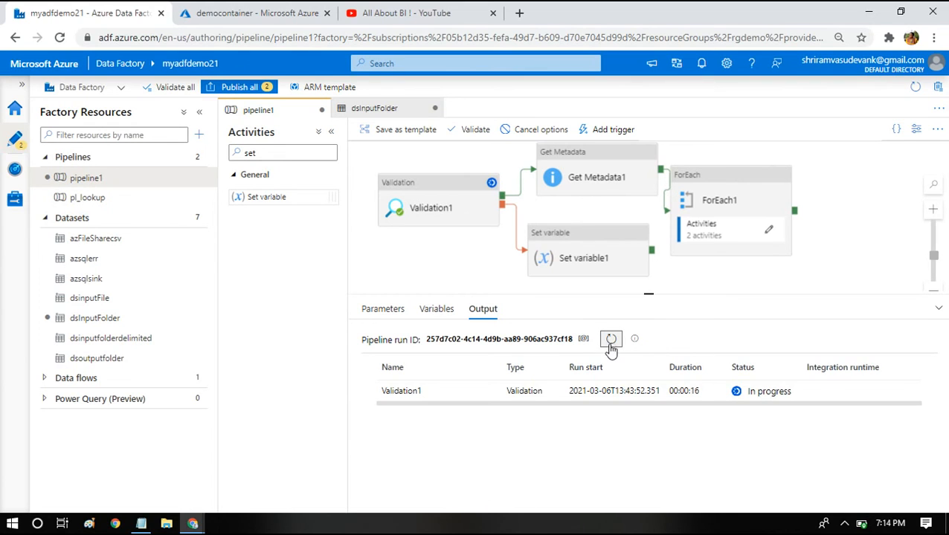
click(844, 524)
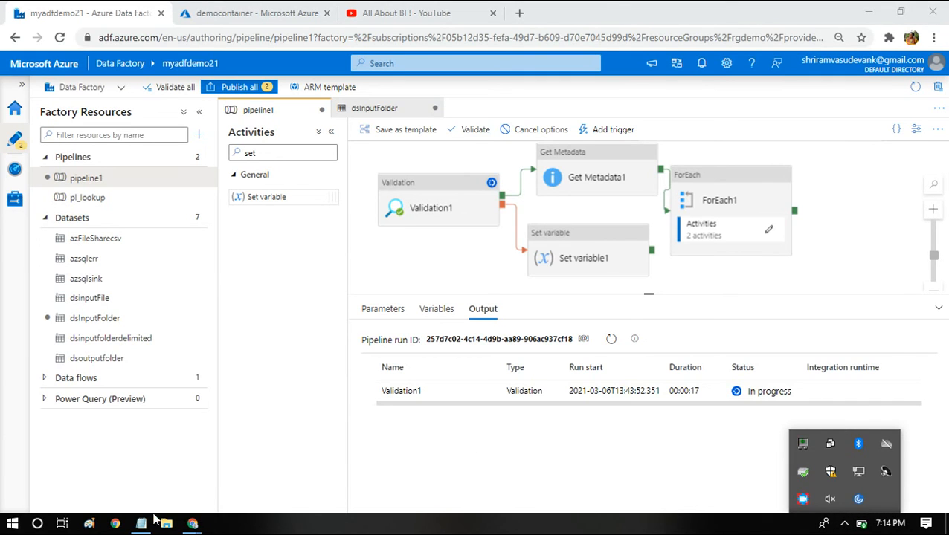
- Switch to Notepad and replace its text with notes "get meta activity-- child items" and "if condition -- length of child items"
click(141, 524)
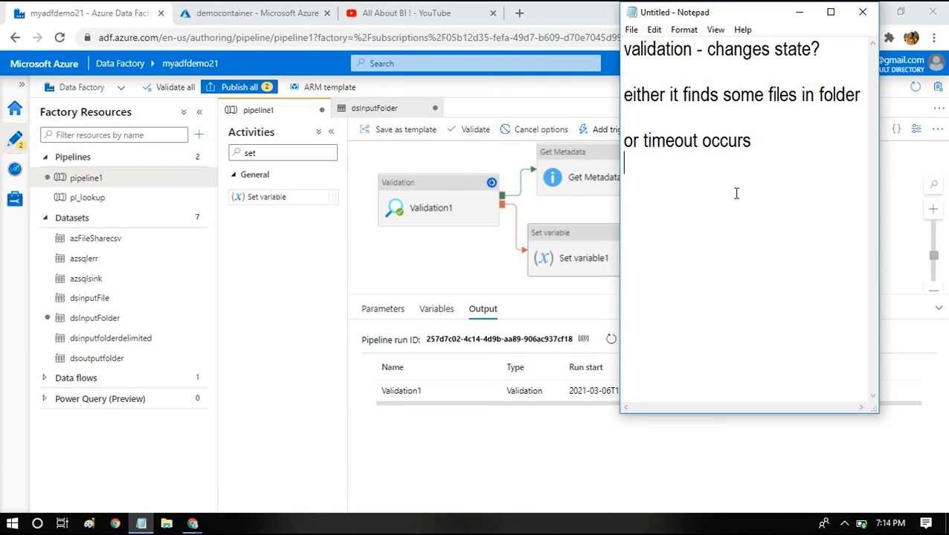
key(ctrl+a)
key(BackSpace)
text(get met)
text(a activity )
text(0-)
key(BackSpace)
key(BackSpace)
text(p0p)
key(BackSpace)
key(BackSpace)
key(BackSpace)
key(BackSpace)
text(-- child items)
key(Return)
key(Return)
text(id)
key(BackSpace)
text(f condition )
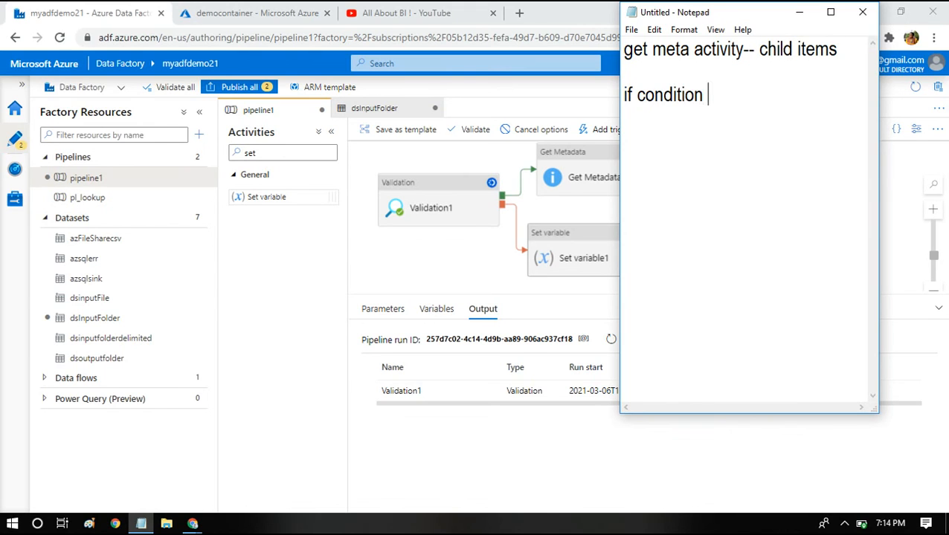
text(-- length of)
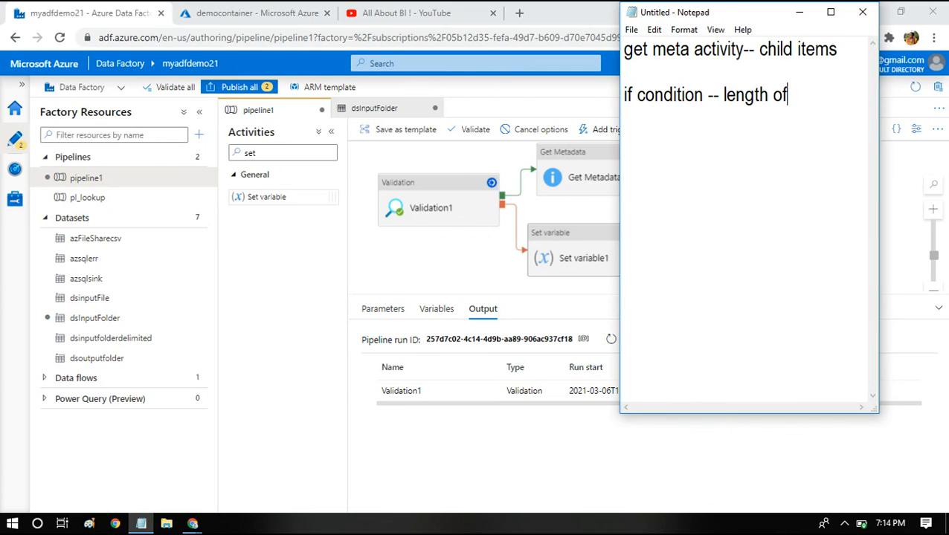
text( child items)
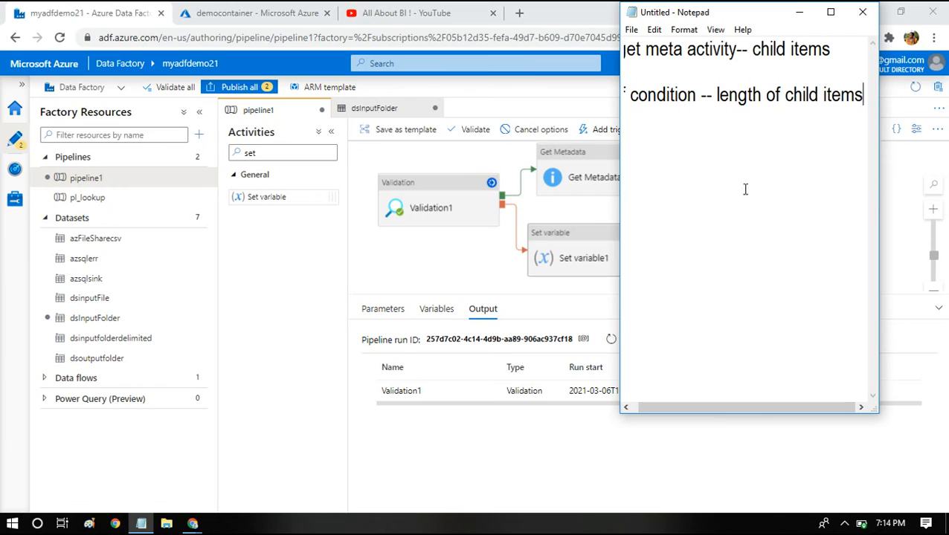
- Review the notes and minimize Notepad
drag(833, 47, 754, 50)
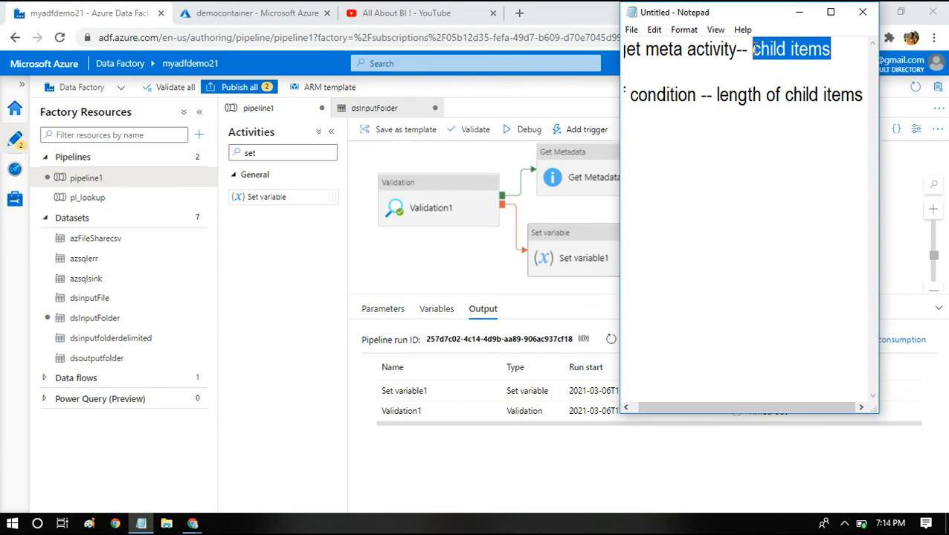
click(730, 98)
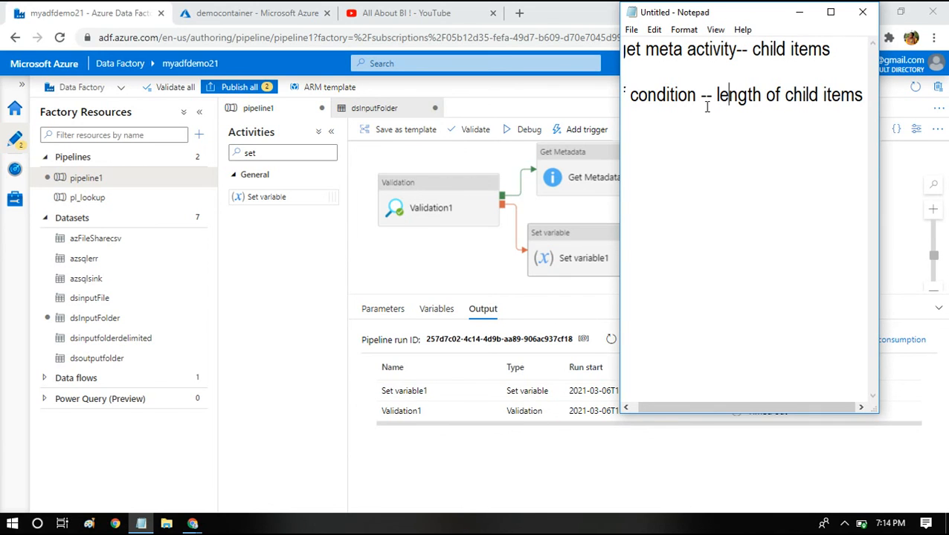
key(Home)
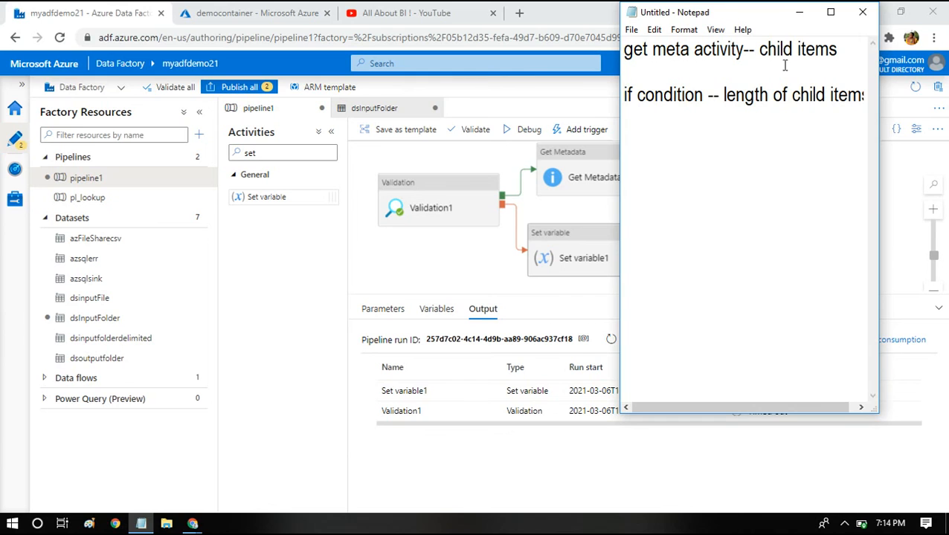
click(800, 12)
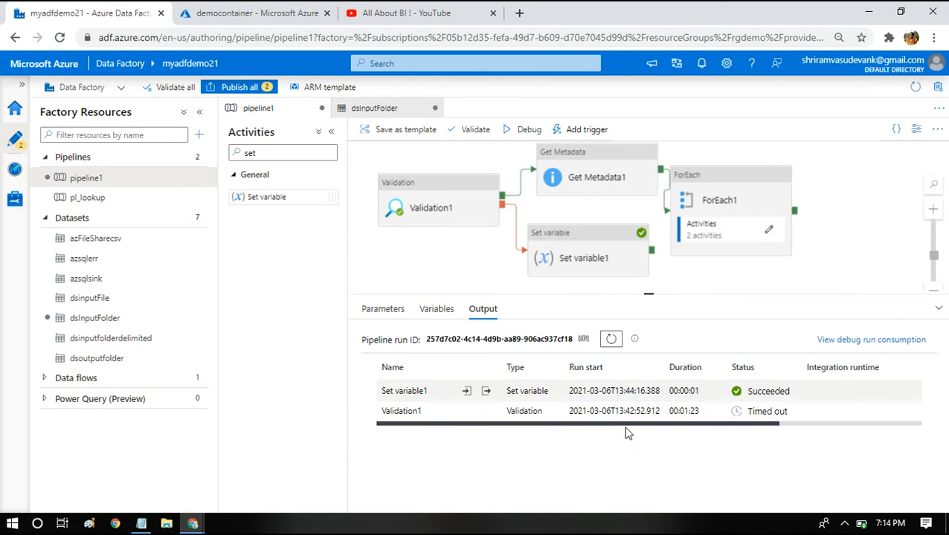
- Review the Set variable and Validation activities after the run and start another debug run
mouse_move(690, 409)
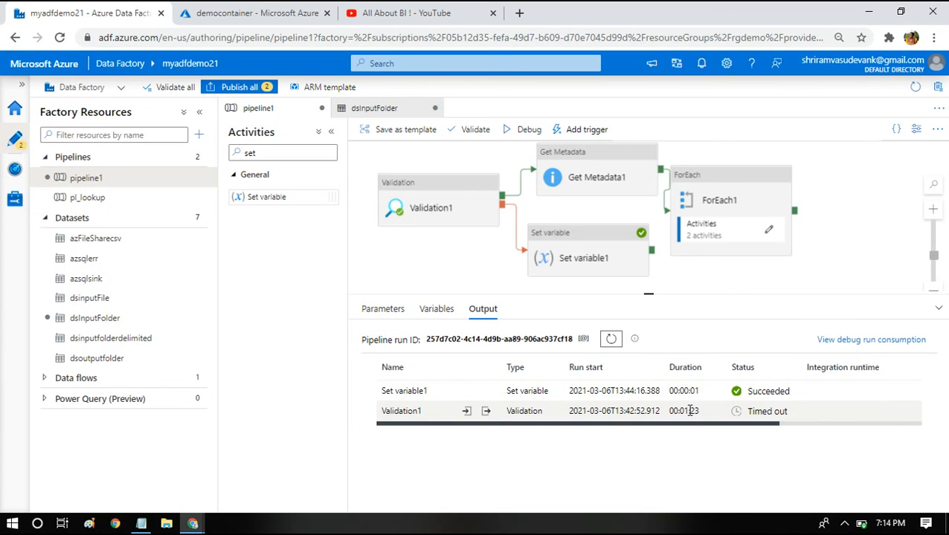
click(584, 268)
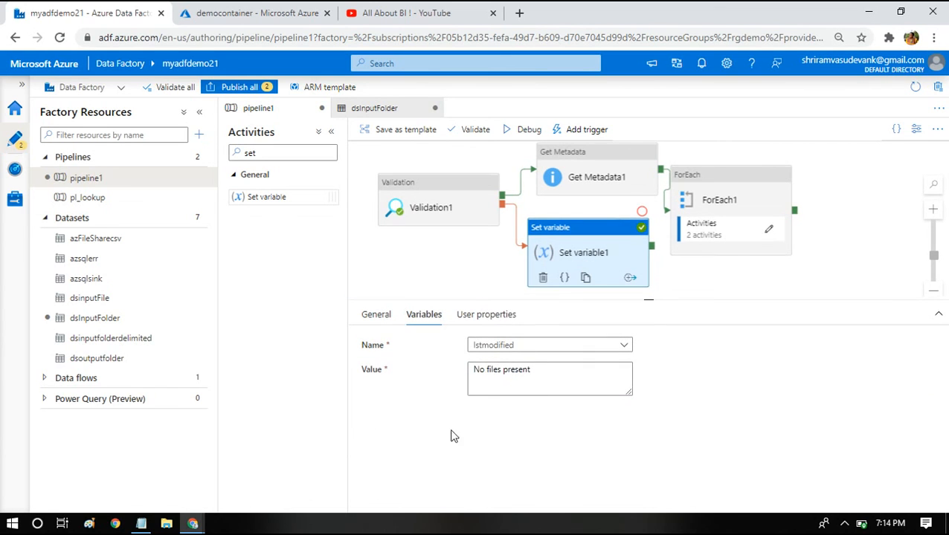
click(455, 192)
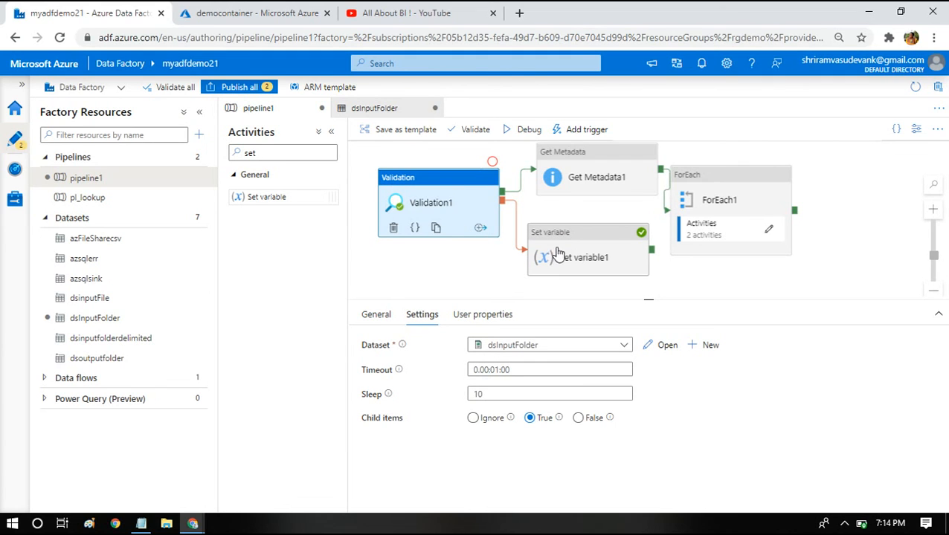
click(578, 262)
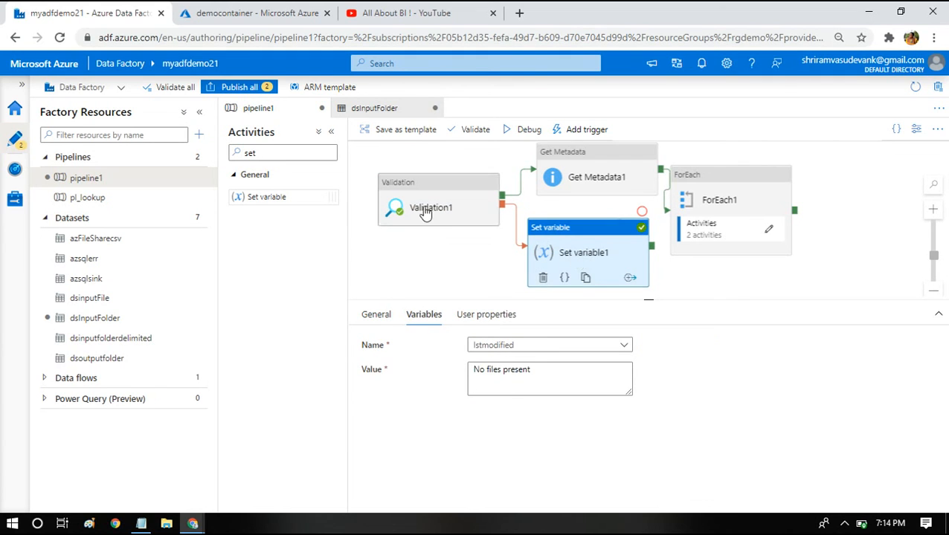
click(447, 198)
click(529, 126)
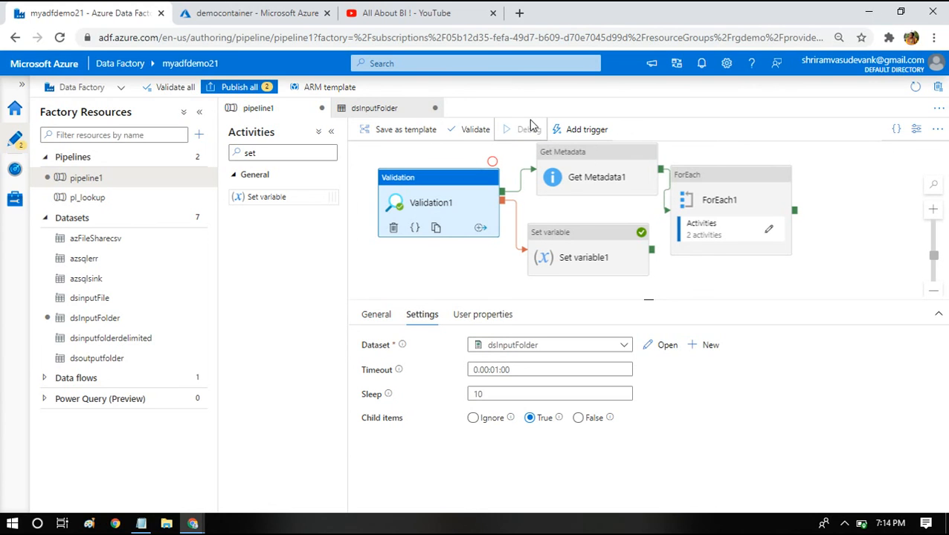
- Upload dramas_2021_03_07.csv to the container's input folder and return to the Data Factory tab
click(260, 11)
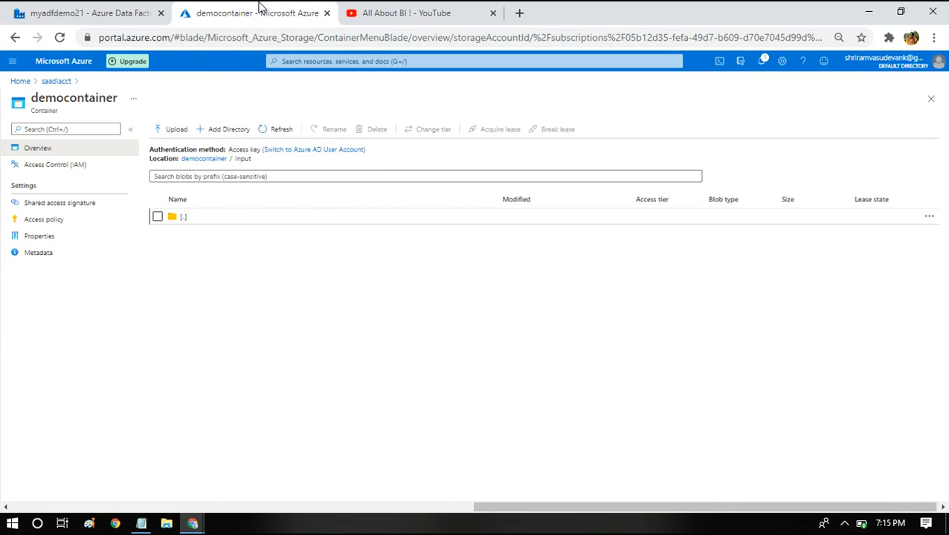
click(177, 130)
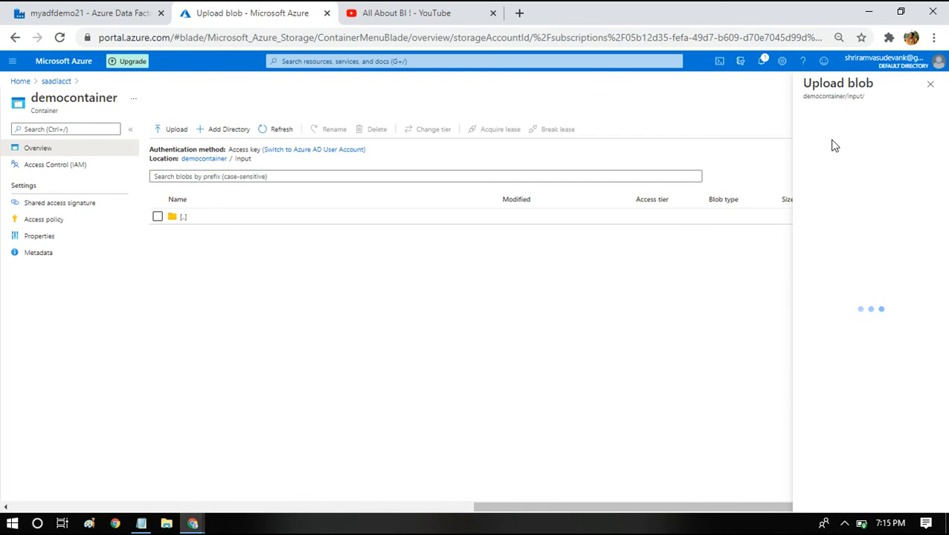
click(933, 131)
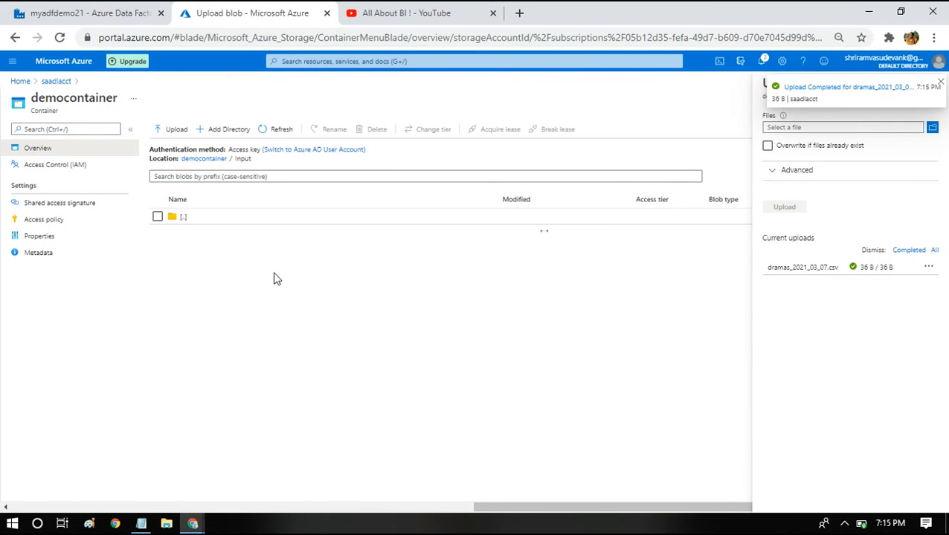
click(44, 10)
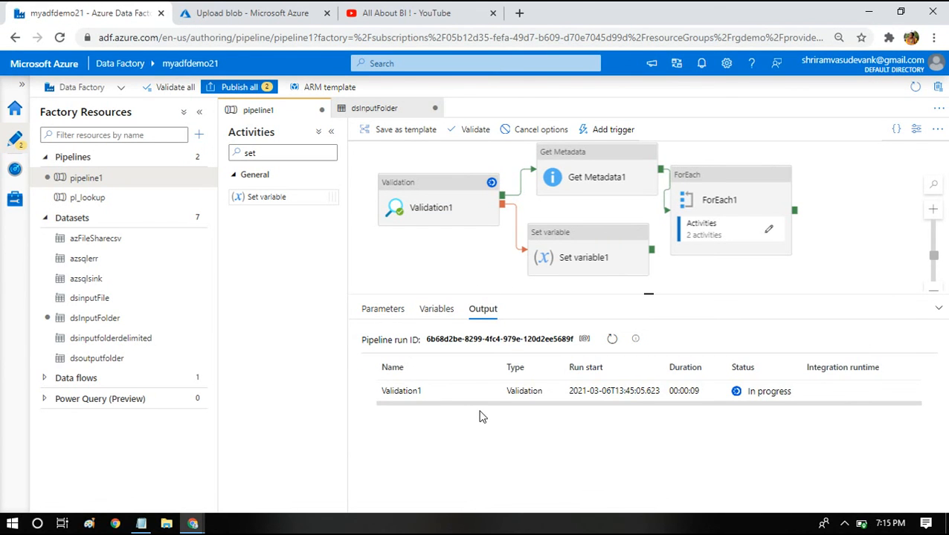
- Refresh the debug run's output to follow the activities' progress until the run completes
click(611, 340)
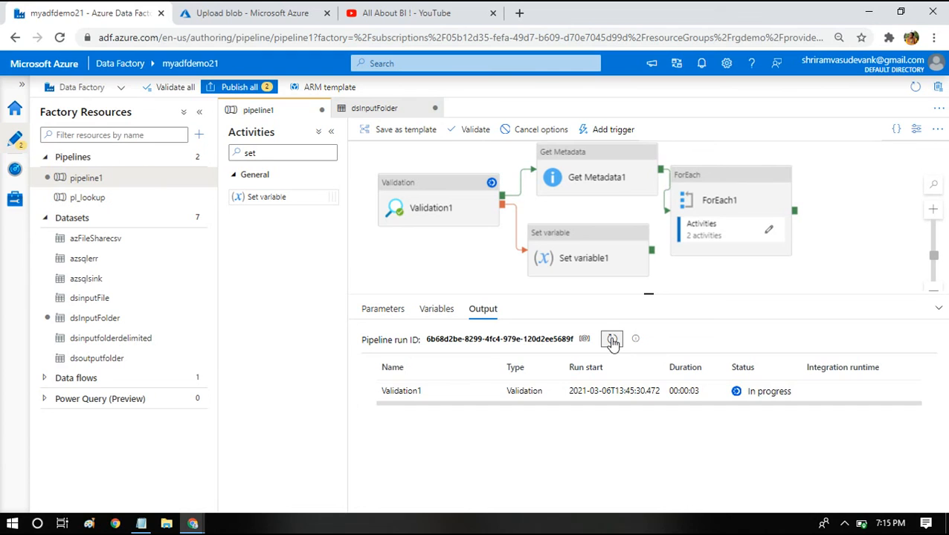
click(612, 341)
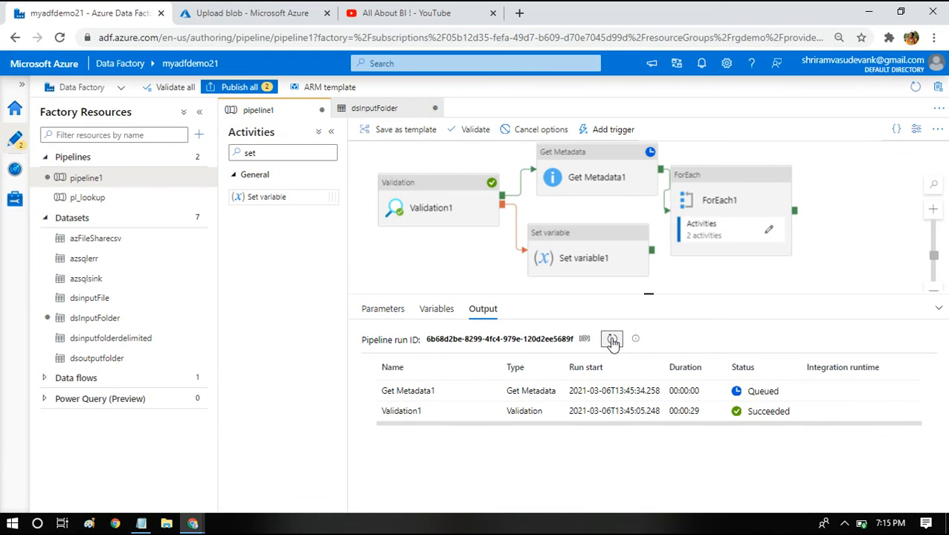
click(565, 178)
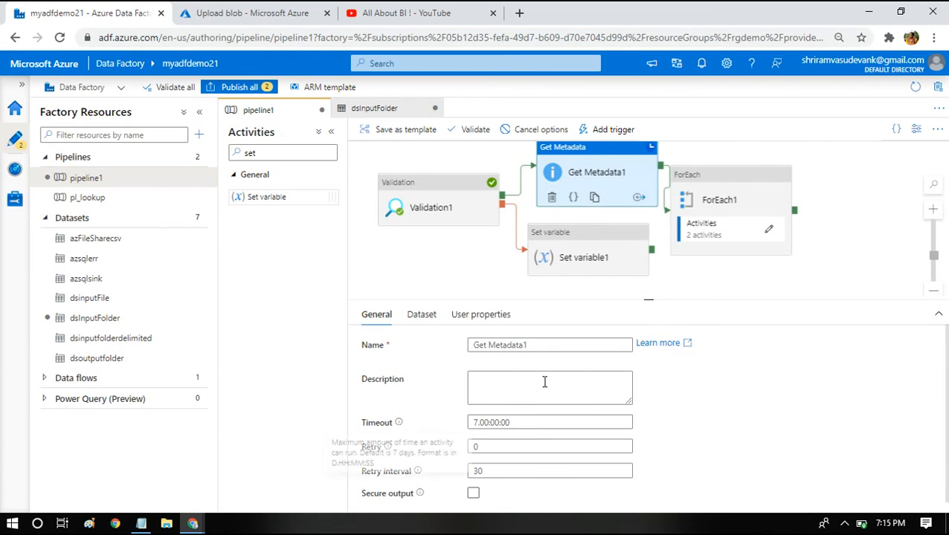
click(415, 286)
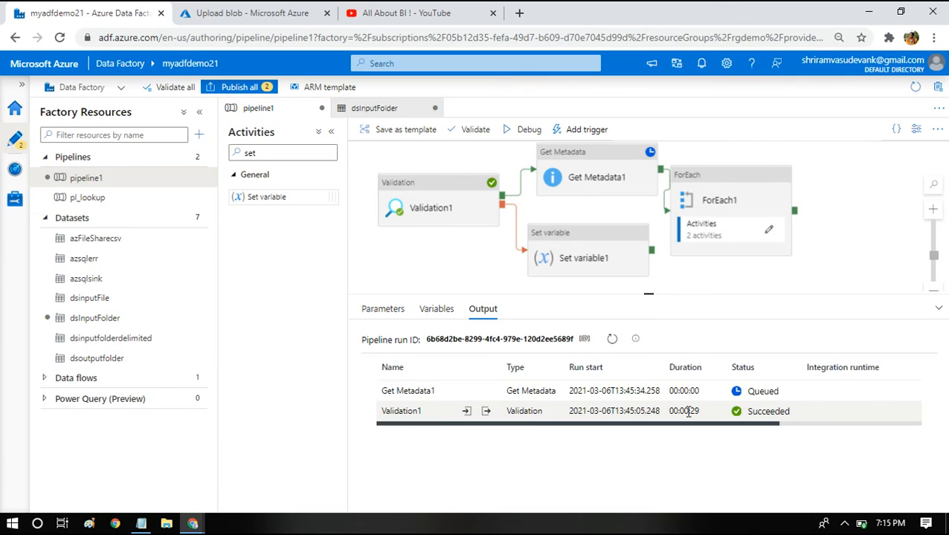
- Review the Get Metadata, ForEach and Validation activities' settings after the successful run
click(608, 171)
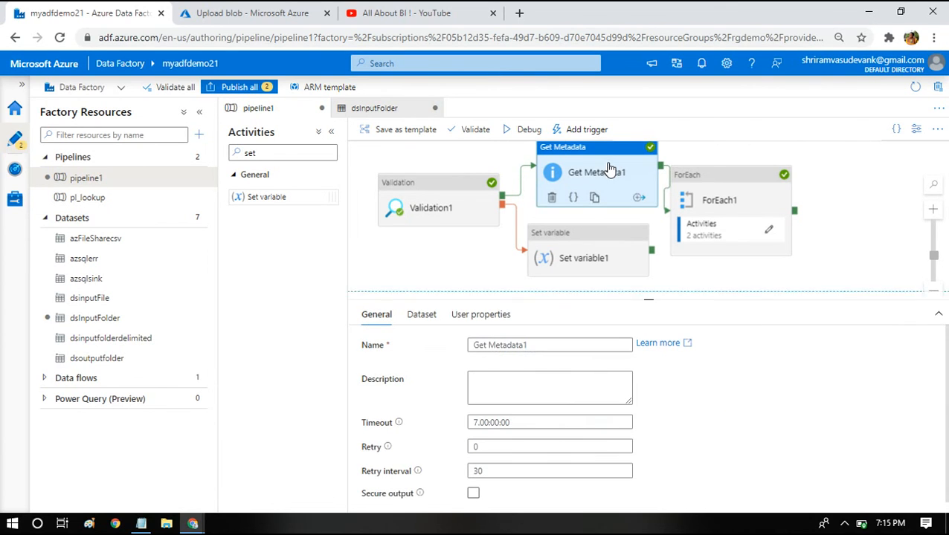
click(706, 199)
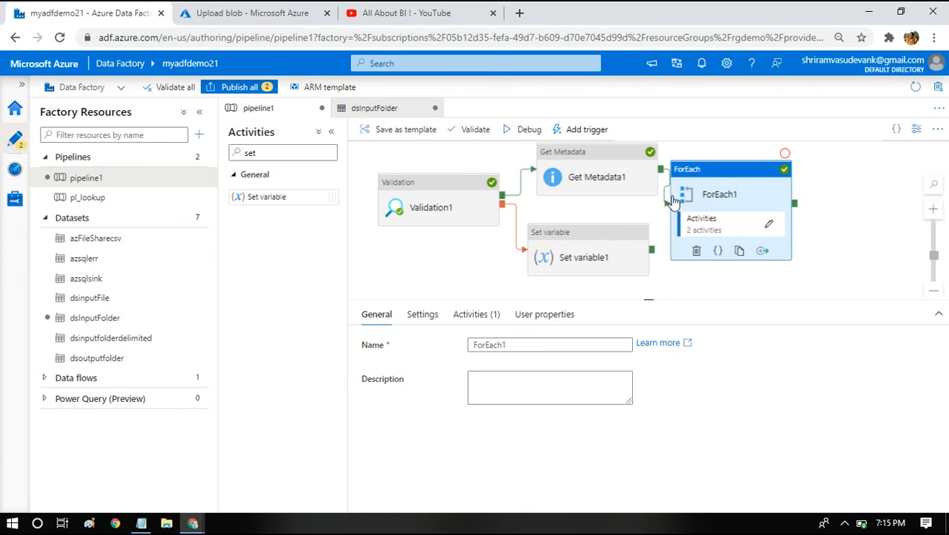
click(470, 214)
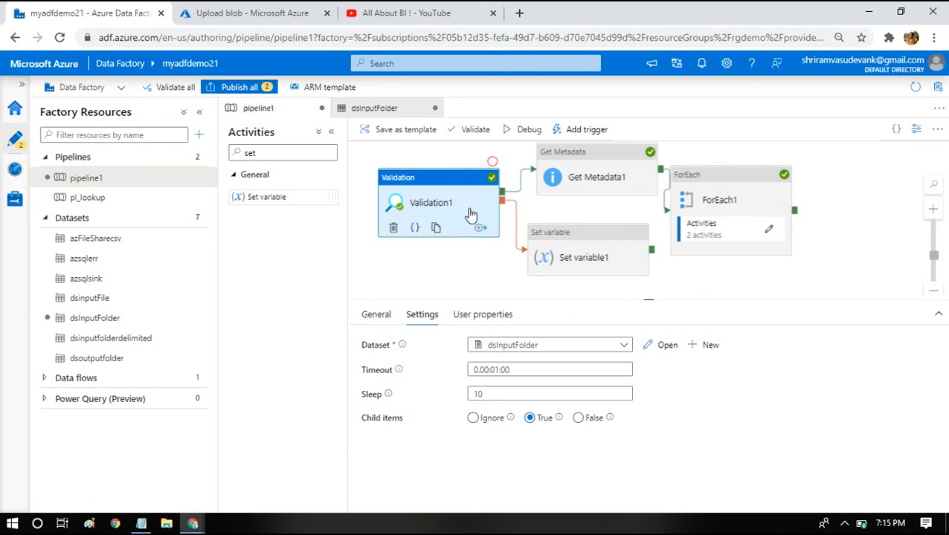